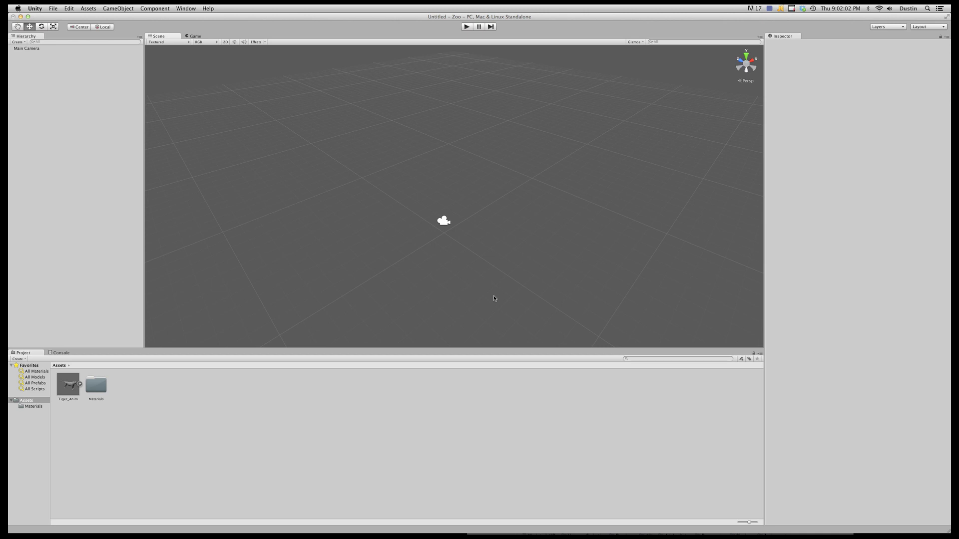
# Step: Rotate the Tiger_Anim preview in Unity and play its Take 001 animation, then pause it
pyautogui.click(67, 386)
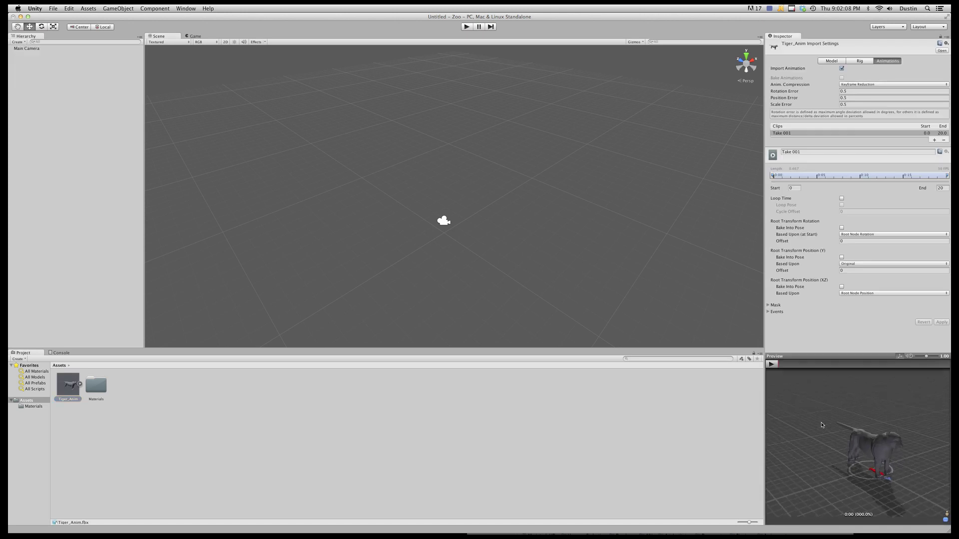
pyautogui.moveTo(844, 438)
pyautogui.mouseDown()
pyautogui.moveTo(869, 439)
pyautogui.moveTo(839, 439)
pyautogui.mouseUp()
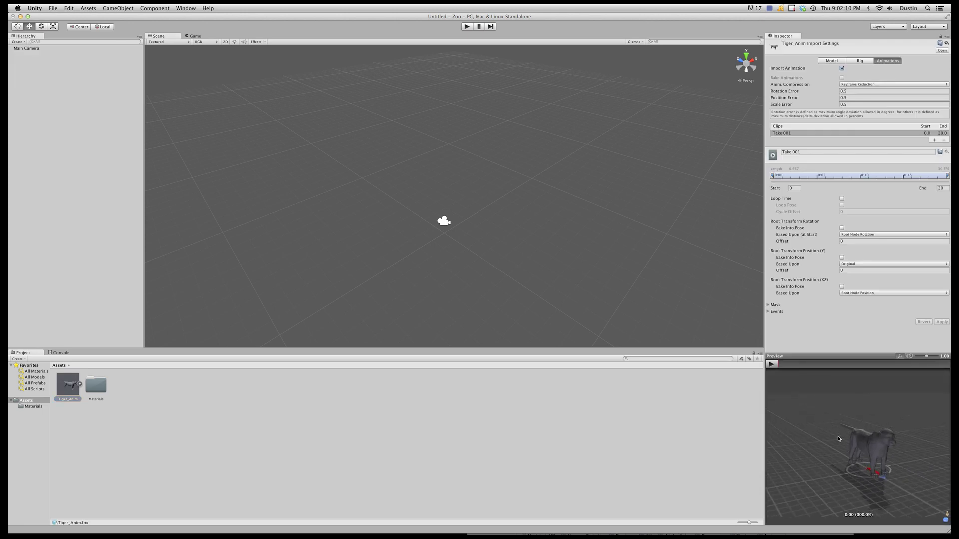
pyautogui.click(772, 365)
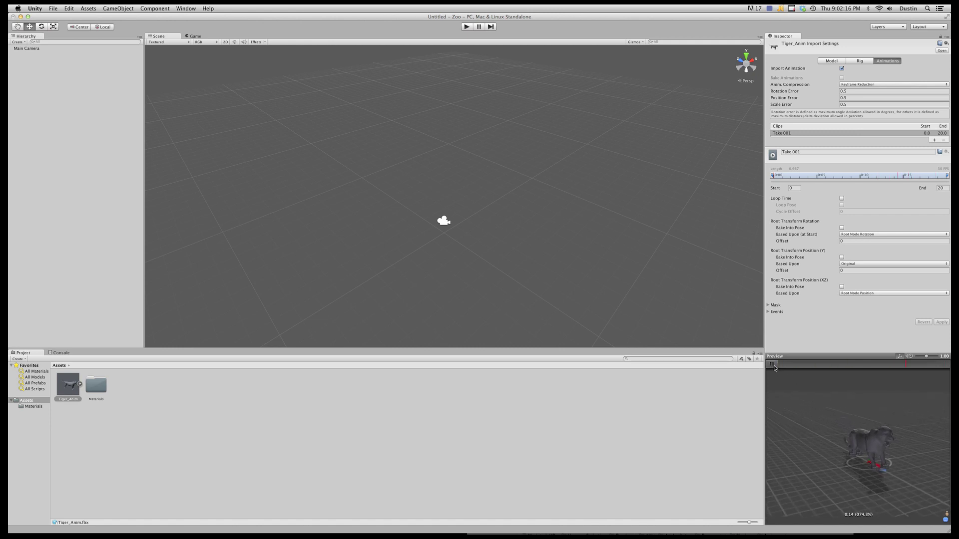
pyautogui.click(774, 368)
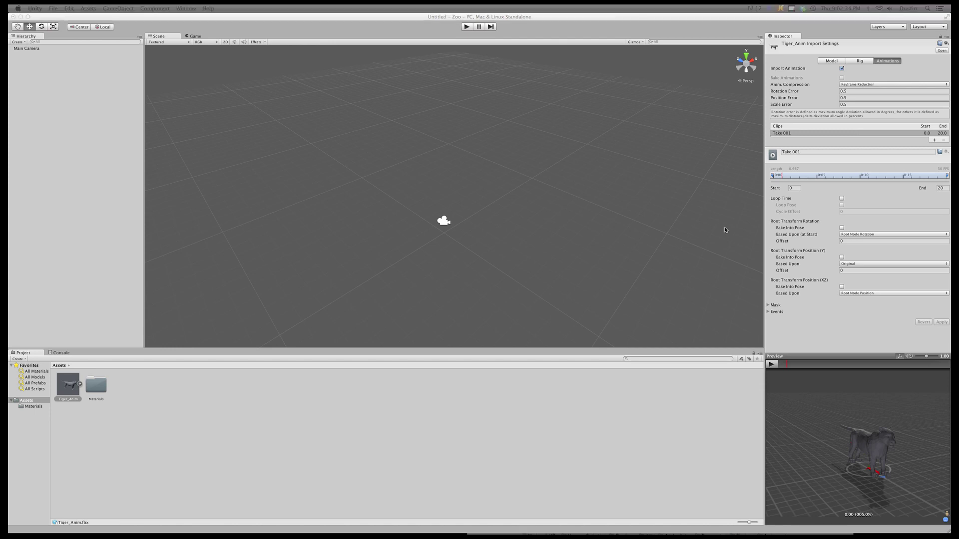
# Step: Switch to Maya and inspect the Rapid Rig proxies fitted to the tiger in Tiger.ma
pyautogui.press('super+Tab')
pyautogui.press('Tab')
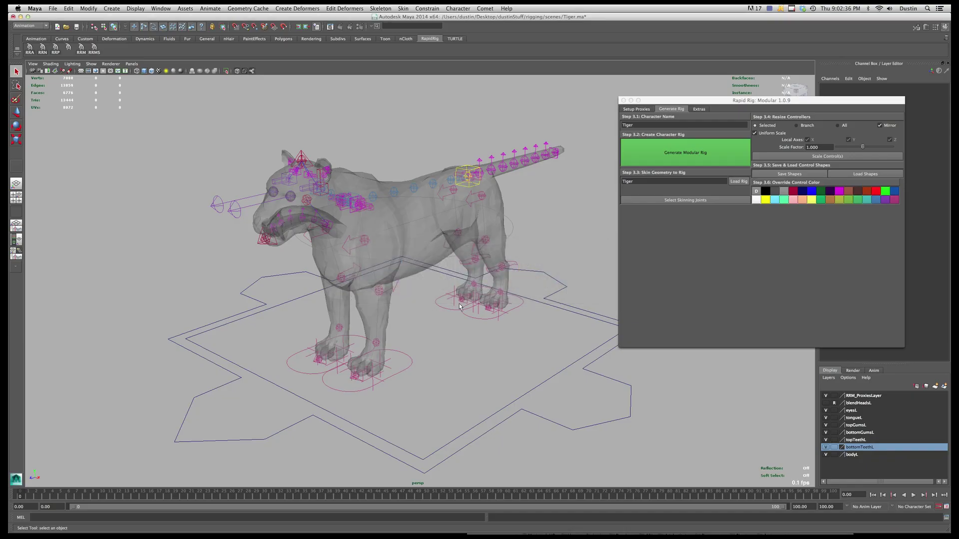
pyautogui.keyDown('alt'); pyautogui.moveTo(469, 302); pyautogui.dragTo(516, 271, button='middle'); pyautogui.keyUp('alt')
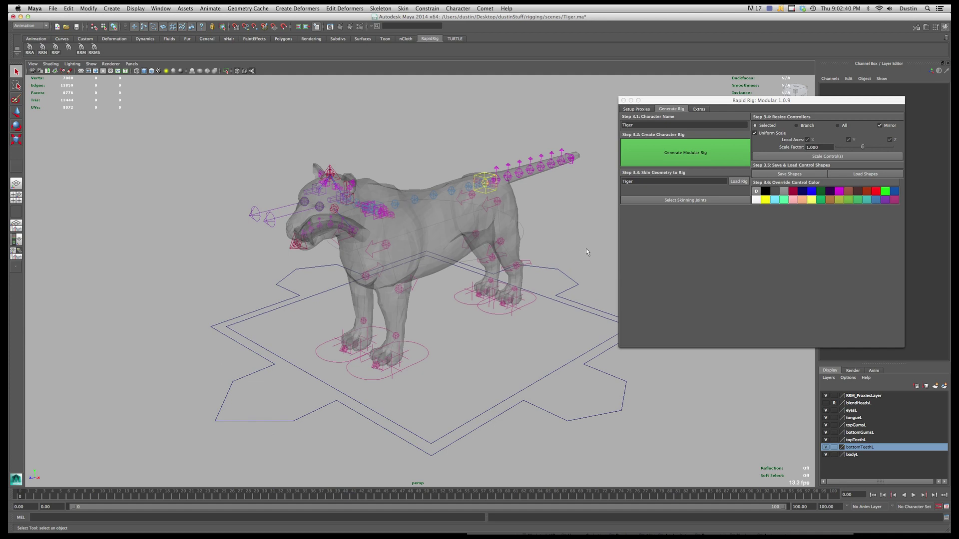
pyautogui.keyDown('alt'); pyautogui.moveTo(501, 256); pyautogui.dragTo(542, 240, button='middle'); pyautogui.keyUp('alt')
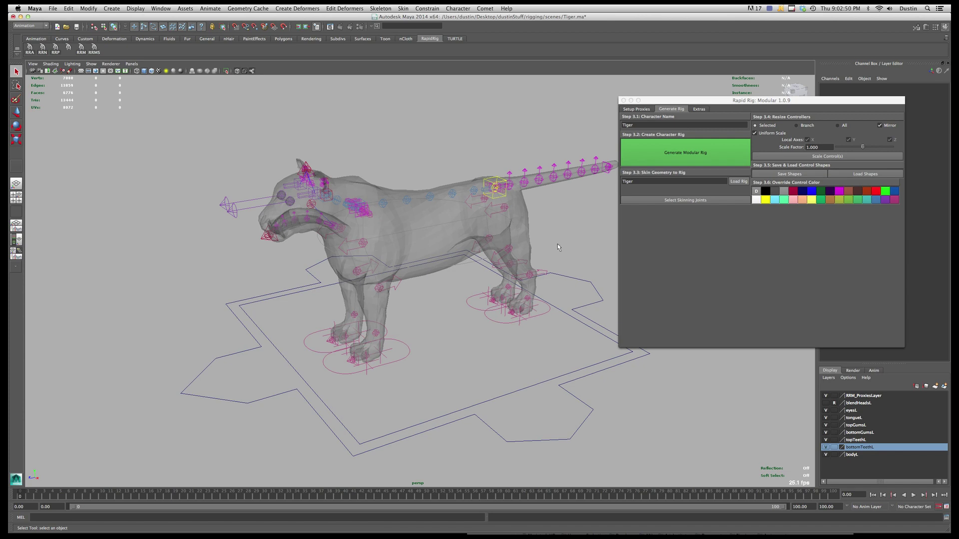
pyautogui.keyDown('alt'); pyautogui.moveTo(556, 244); pyautogui.dragTo(539, 264); pyautogui.keyUp('alt')
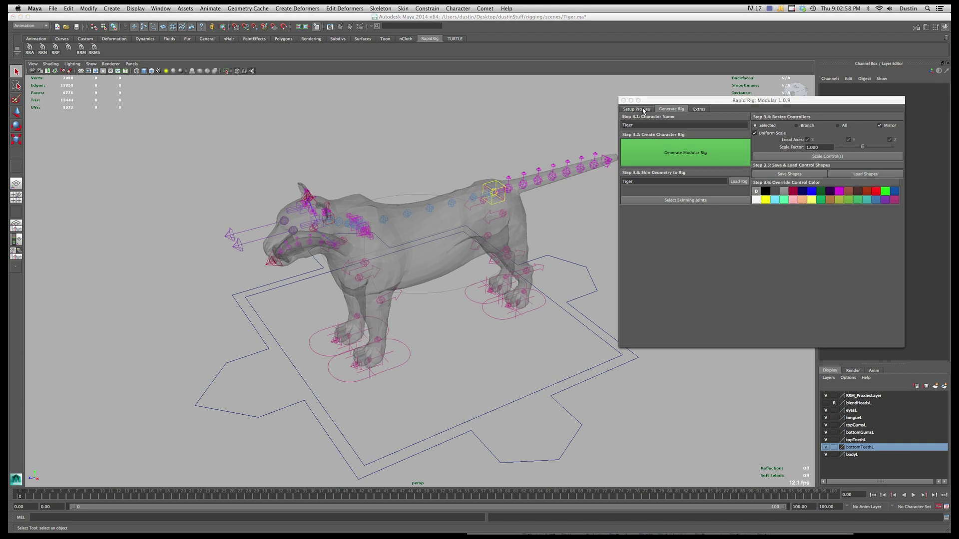
pyautogui.click(644, 109)
pyautogui.moveTo(475, 282)
pyautogui.keyDown('alt'); pyautogui.mouseDown()
pyautogui.moveTo(460, 265)
pyautogui.moveTo(514, 261)
pyautogui.moveTo(472, 273)
pyautogui.mouseUp(); pyautogui.keyUp('alt')
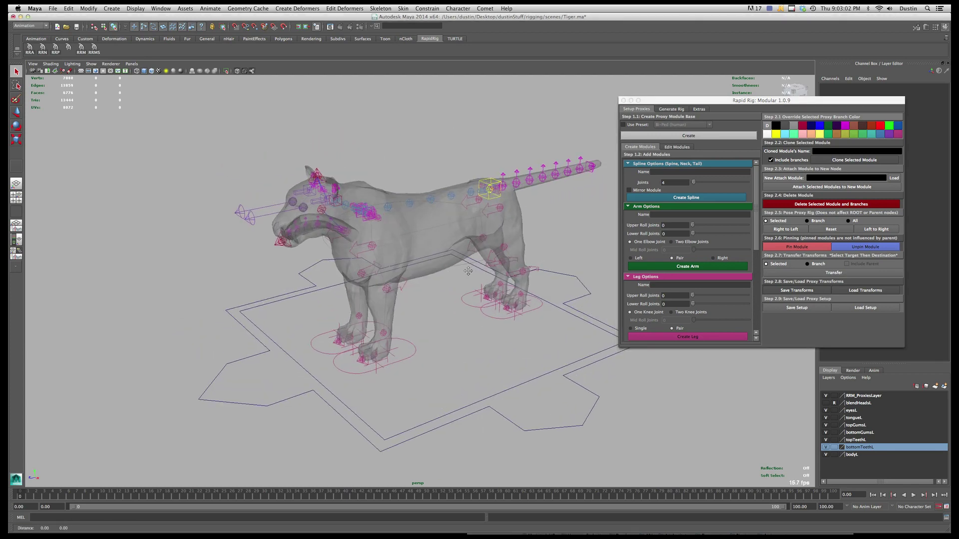
pyautogui.click(672, 109)
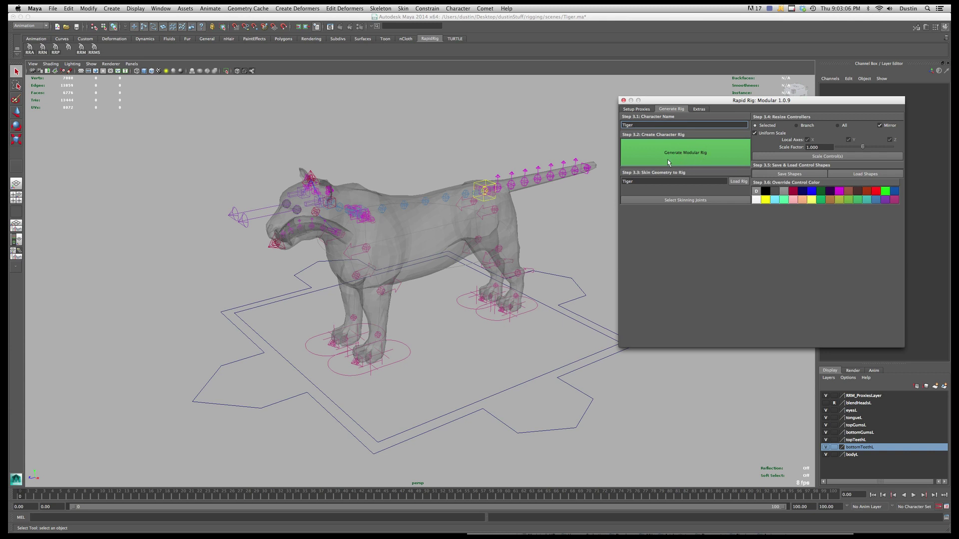
# Step: Run Generate Modular Rig for the Tiger and answer the single hierarchy joint set question
pyautogui.click(679, 153)
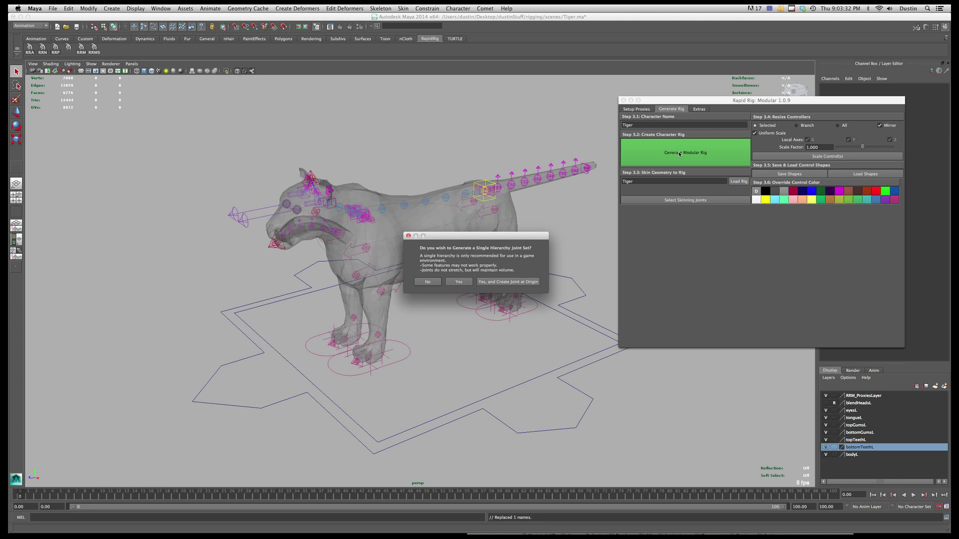
pyautogui.moveTo(482, 242); pyautogui.dragTo(485, 249)
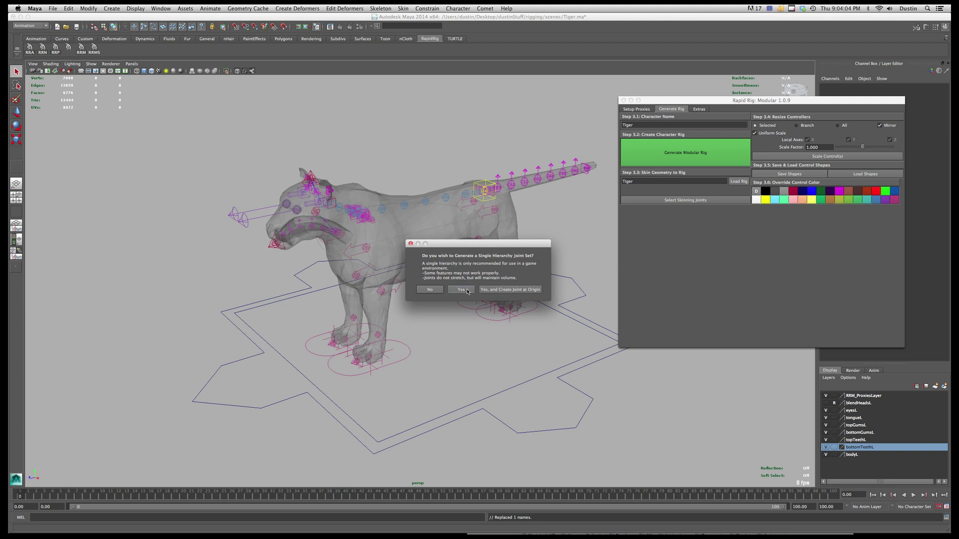
pyautogui.click(429, 291)
# Step: Accept the single hierarchy joint set and clear the Step 3.3 skin geometry field
pyautogui.click(461, 291)
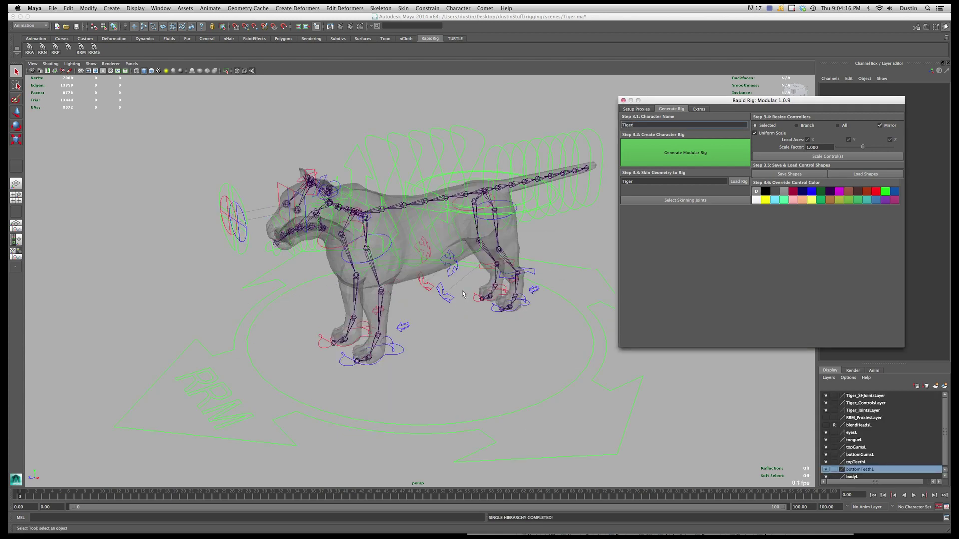
pyautogui.keyDown('alt'); pyautogui.moveTo(462, 295); pyautogui.dragTo(525, 260); pyautogui.keyUp('alt')
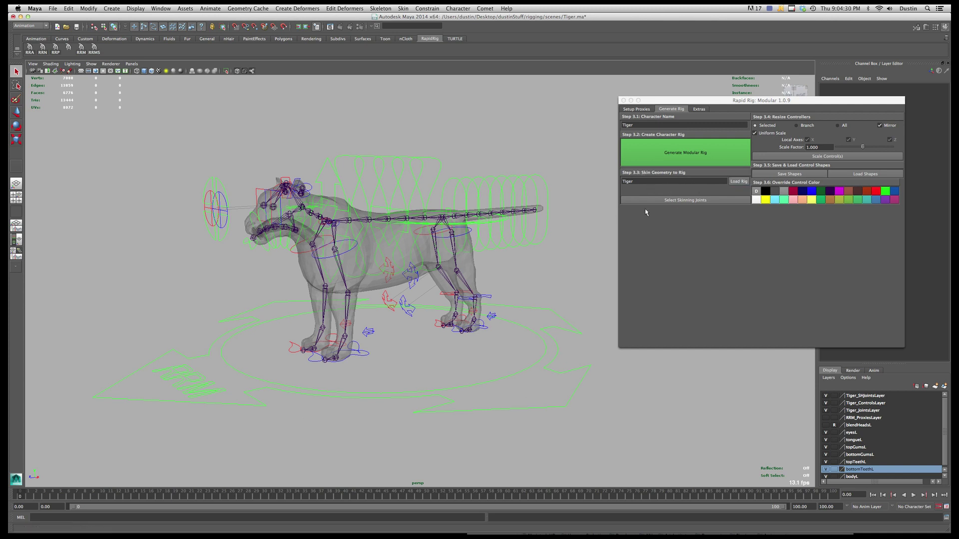
pyautogui.click(630, 181)
pyautogui.press('BackSpace')
pyautogui.press('BackSpace')
pyautogui.press('BackSpace')
pyautogui.press('BackSpace')
pyautogui.press('BackSpace')
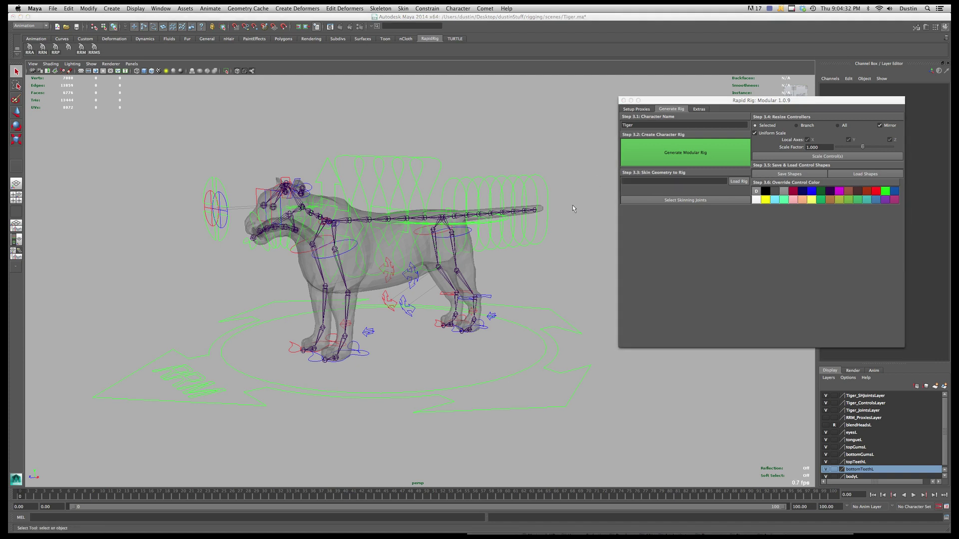
# Step: Select the whole tiger rig, load it into skinning, and request Select Skinning Joints
pyautogui.keyDown('alt'); pyautogui.moveTo(569, 261); pyautogui.dragTo(505, 322); pyautogui.keyUp('alt')
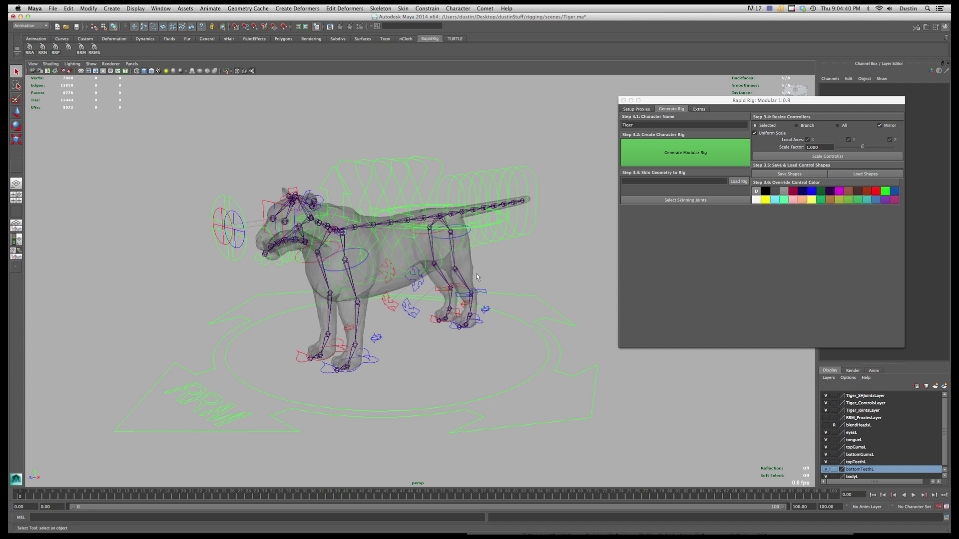
pyautogui.click(574, 322)
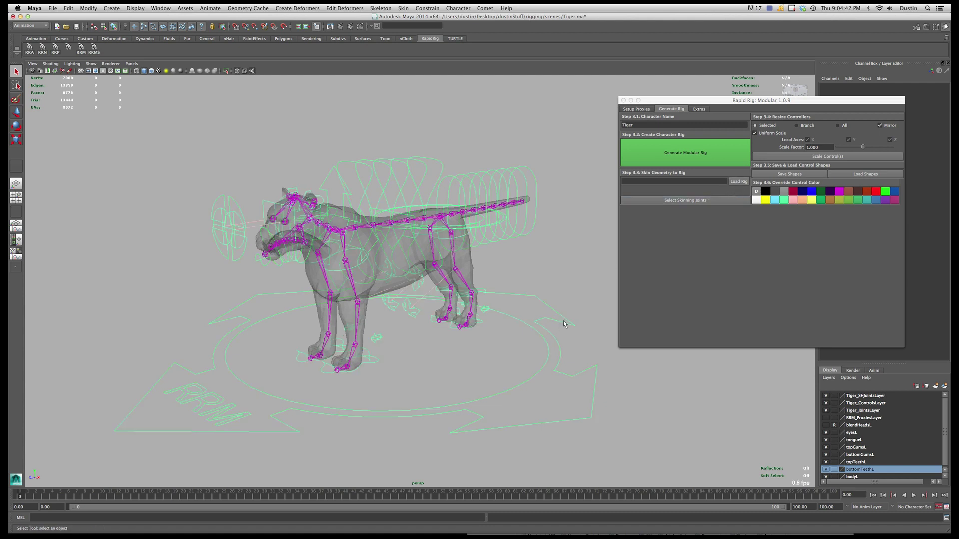
pyautogui.click(737, 182)
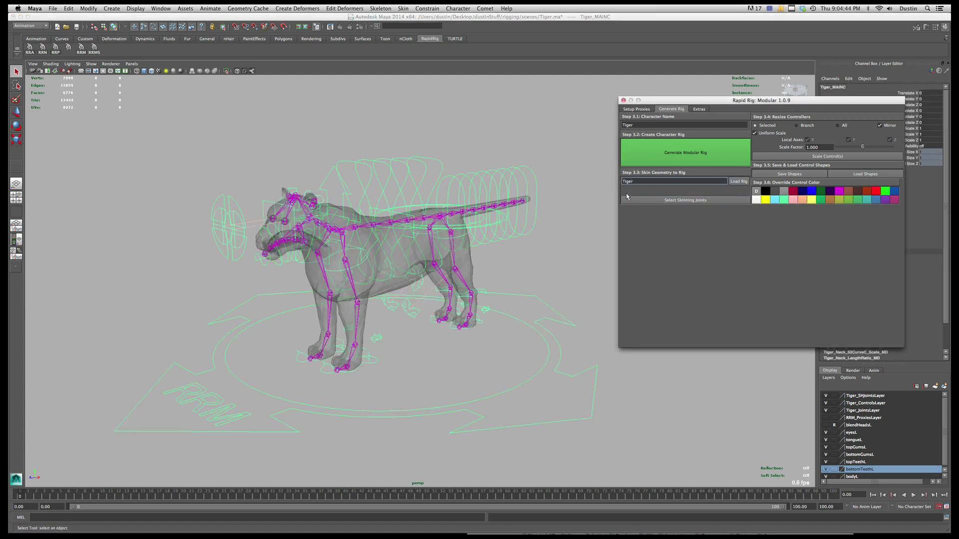
pyautogui.click(666, 201)
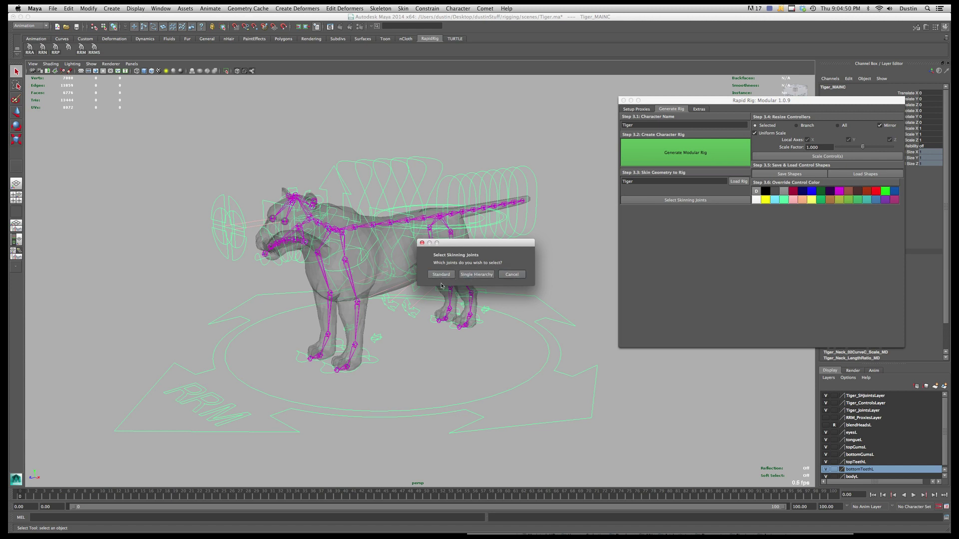
# Step: Select the single-hierarchy skinning joints and add the tiger body mesh to the selection
pyautogui.click(481, 275)
pyautogui.moveTo(481, 275)
pyautogui.keyDown('alt'); pyautogui.mouseDown()
pyautogui.moveTo(457, 277)
pyautogui.moveTo(465, 276)
pyautogui.mouseUp(); pyautogui.keyUp('alt')
pyautogui.click(475, 272)
pyautogui.keyDown('alt'); pyautogui.moveTo(423, 271); pyautogui.dragTo(428, 273); pyautogui.keyUp('alt')
# Step: Smooth-bind the tiger mesh to the Selected joints from the Smooth Bind options
pyautogui.click(403, 8)
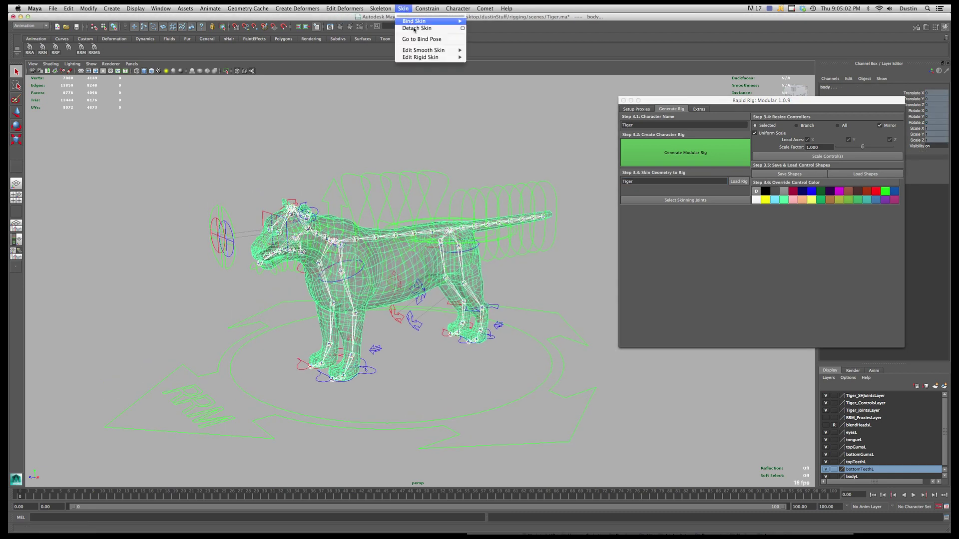
pyautogui.moveTo(439, 21)
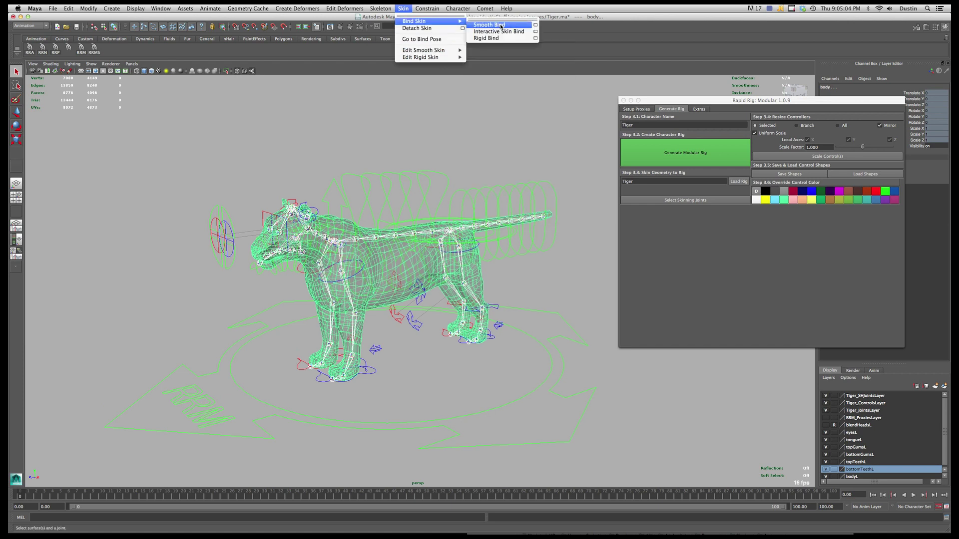
pyautogui.click(533, 25)
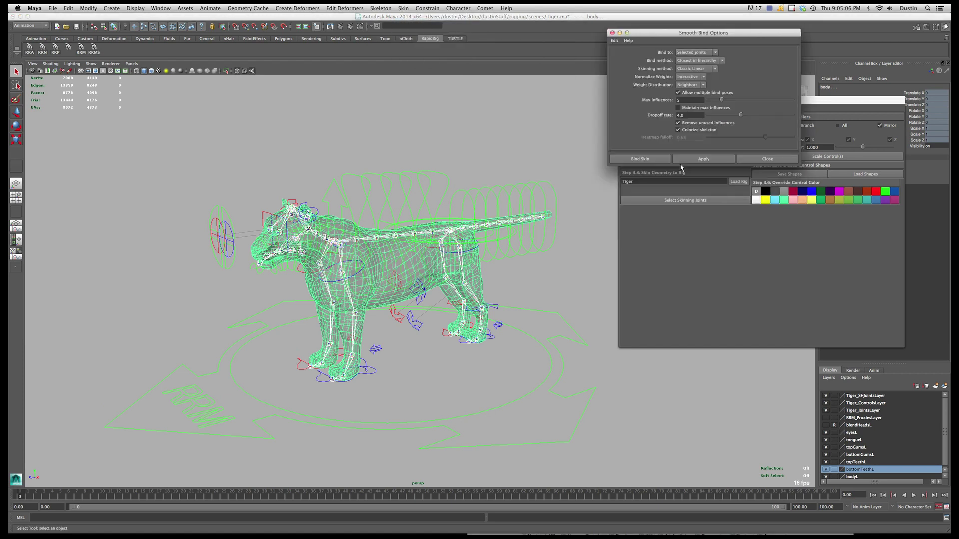
pyautogui.moveTo(708, 36); pyautogui.dragTo(601, 73)
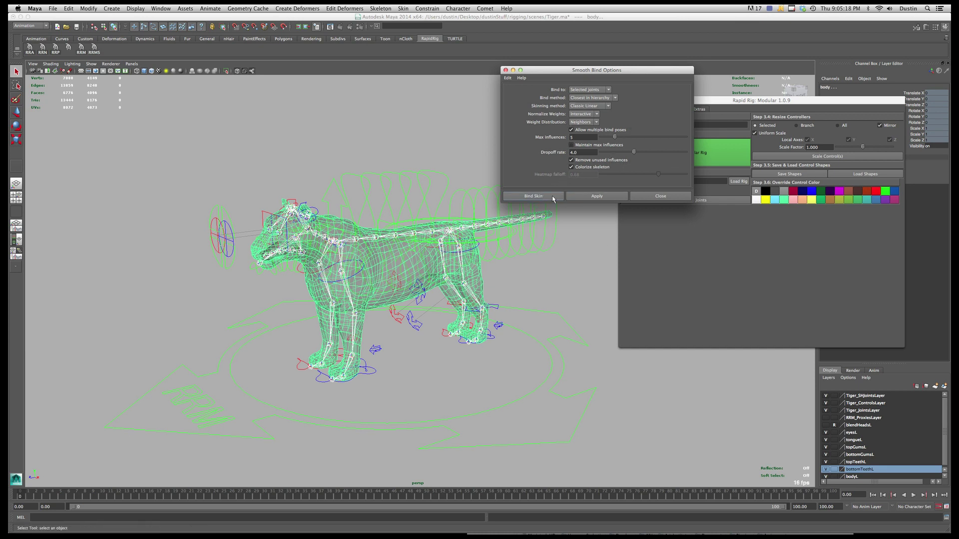
pyautogui.click(597, 90)
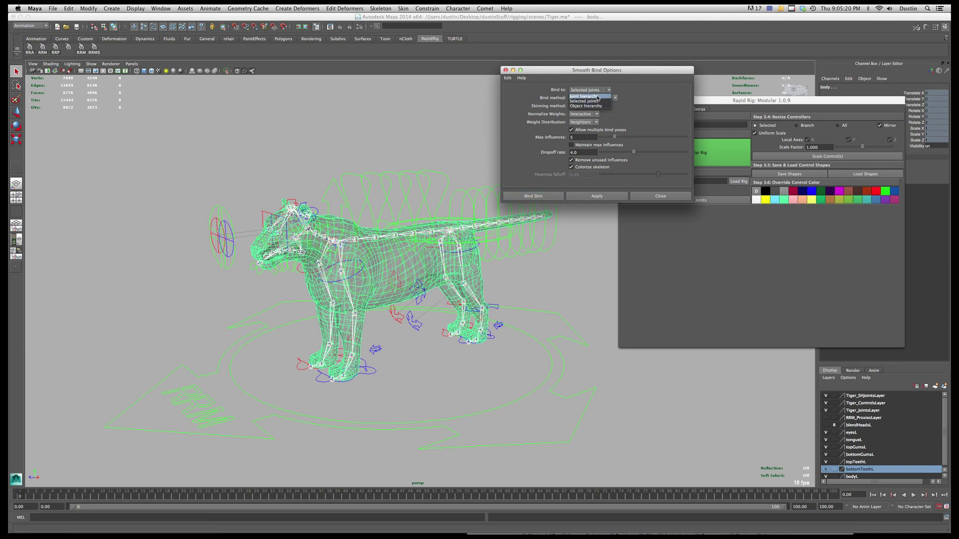
pyautogui.click(592, 101)
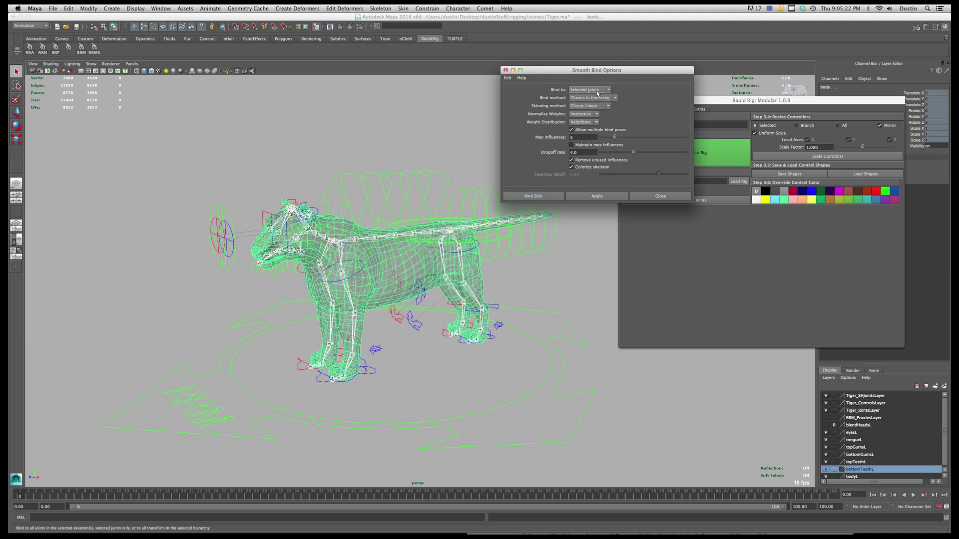
pyautogui.click(599, 90)
pyautogui.click(595, 102)
pyautogui.click(541, 196)
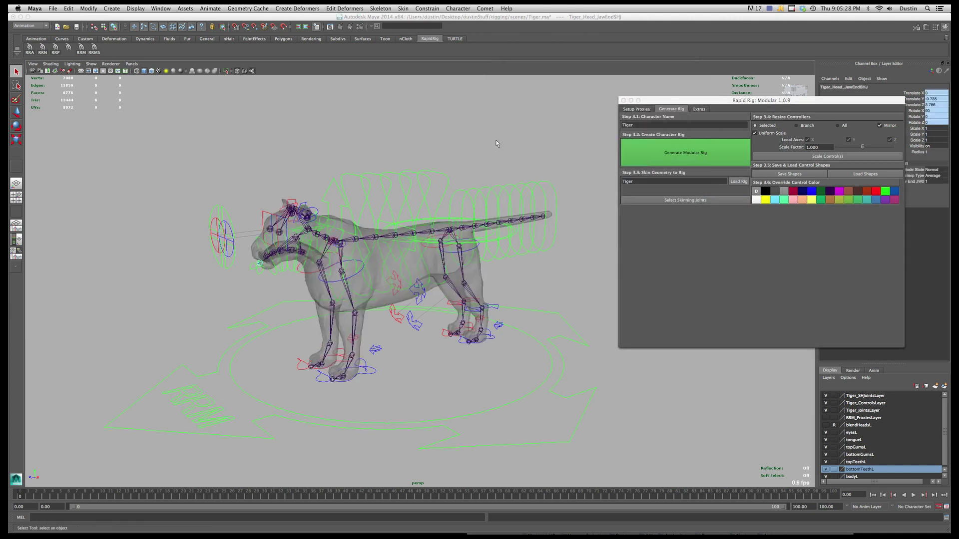
# Step: Test the skinning by rotating the first tail control, then undo the rotation
pyautogui.click(457, 200)
pyautogui.press('e')
pyautogui.moveTo(452, 235); pyautogui.dragTo(448, 209)
pyautogui.keyDown('alt'); pyautogui.moveTo(505, 131); pyautogui.dragTo(482, 194); pyautogui.keyUp('alt')
pyautogui.hotkey('ctrl', 'z')
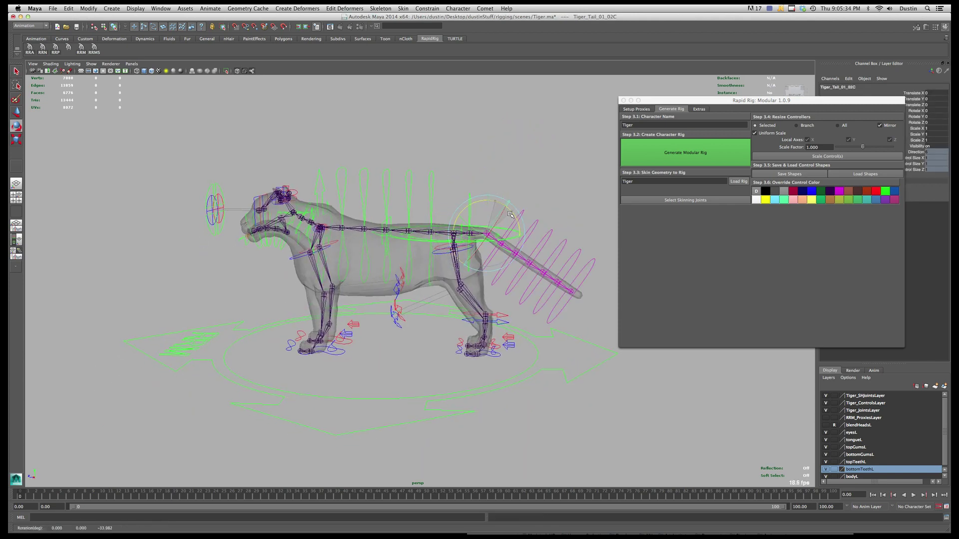
pyautogui.click(491, 164)
pyautogui.keyDown('alt'); pyautogui.moveTo(492, 163); pyautogui.dragTo(439, 185); pyautogui.keyUp('alt')
# Step: Open the recent Tiger_Anim.ma scene without saving changes to Tiger.ma
pyautogui.click(52, 8)
pyautogui.moveTo(83, 189)
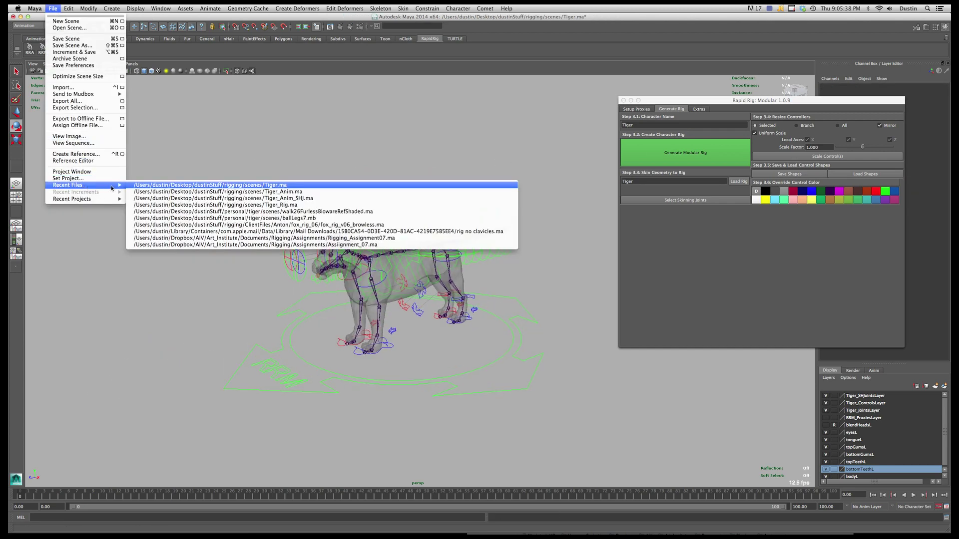
pyautogui.click(179, 193)
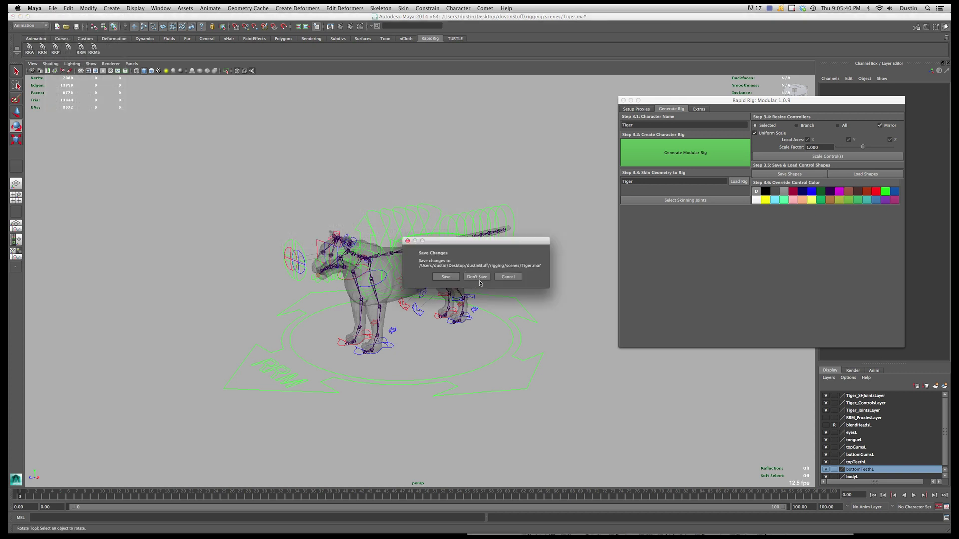
pyautogui.click(482, 282)
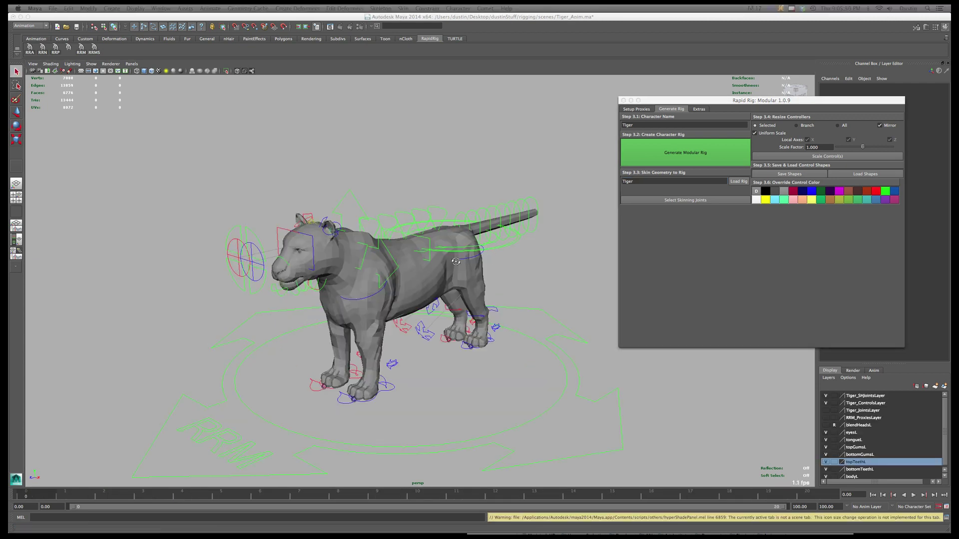
pyautogui.keyDown('alt'); pyautogui.moveTo(469, 255); pyautogui.dragTo(110, 475); pyautogui.keyUp('alt')
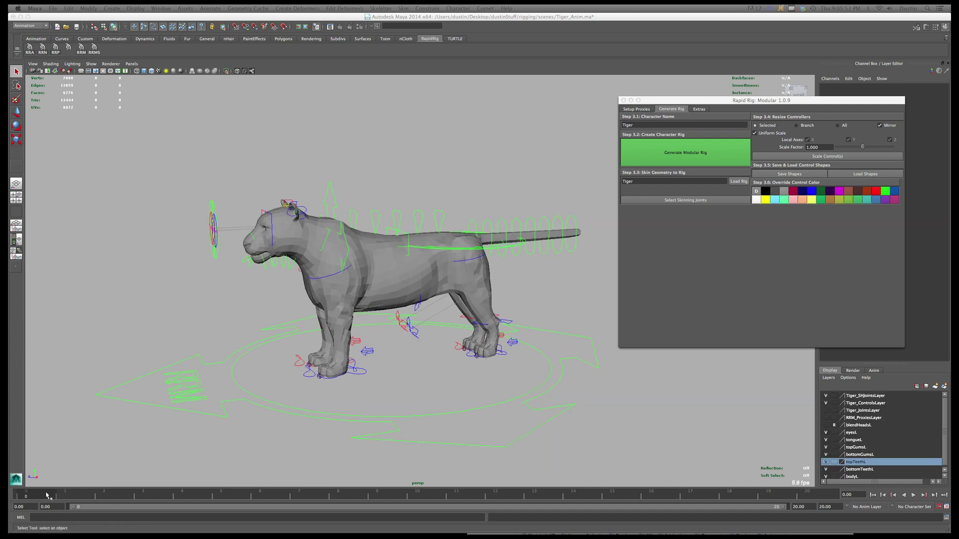
pyautogui.hotkey('alt', 'v')
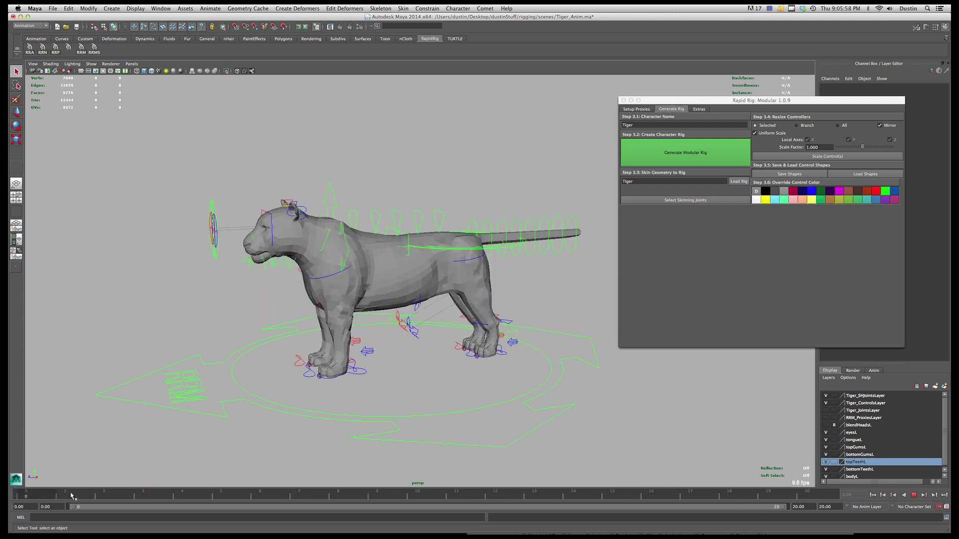
pyautogui.press('Escape')
pyautogui.keyDown('alt'); pyautogui.moveTo(210, 450); pyautogui.dragTo(363, 413); pyautogui.keyUp('alt')
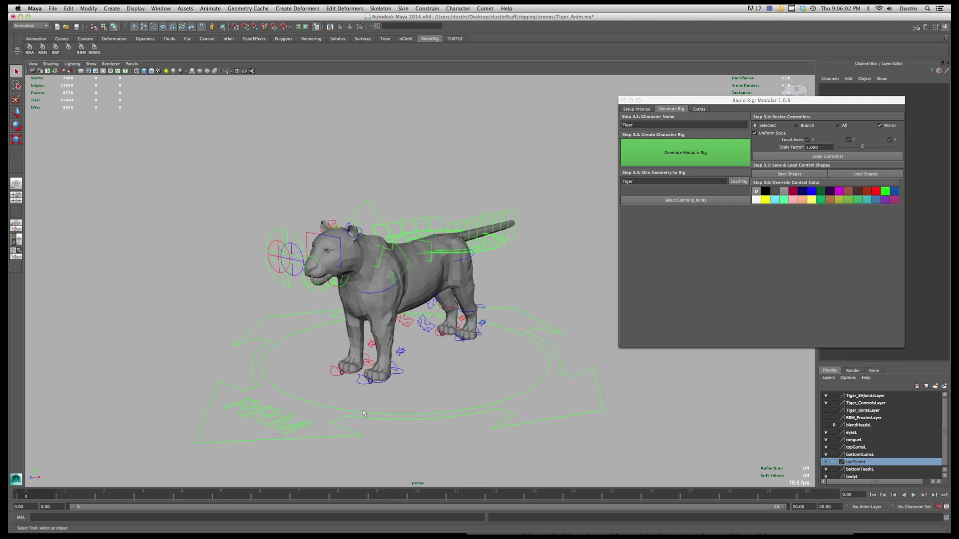
# Step: Load the Tiger rig in Rapid Rig and select its Single Hierarchy skinning joints
pyautogui.click(699, 109)
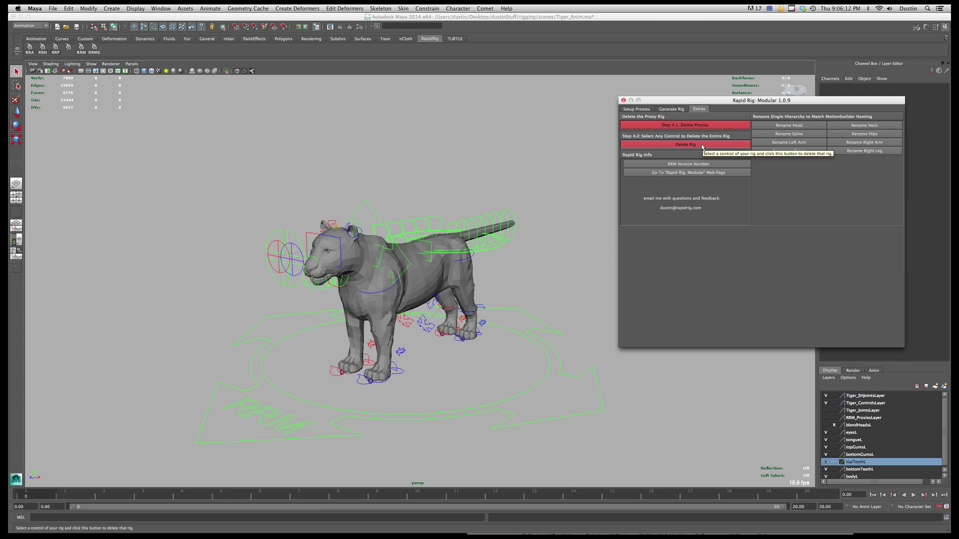
pyautogui.click(672, 109)
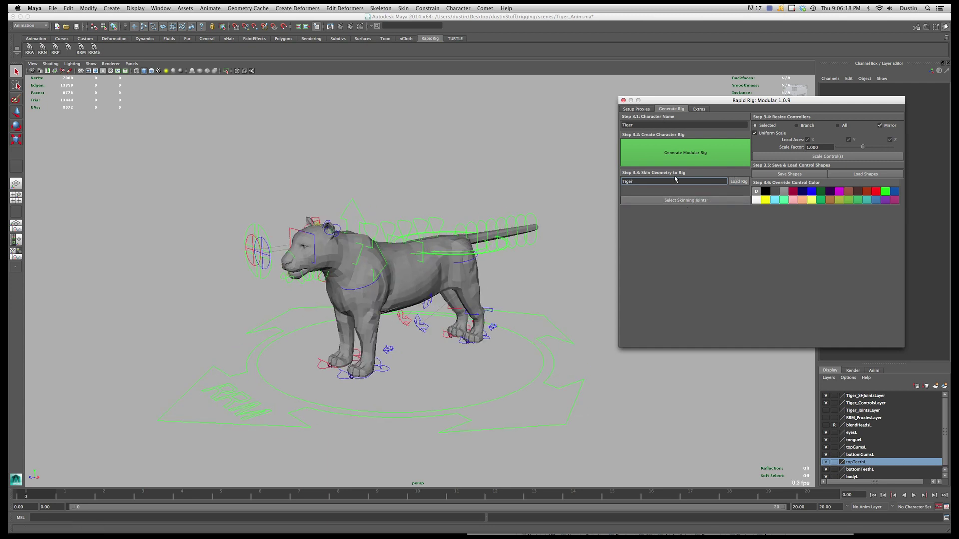
pyautogui.click(734, 182)
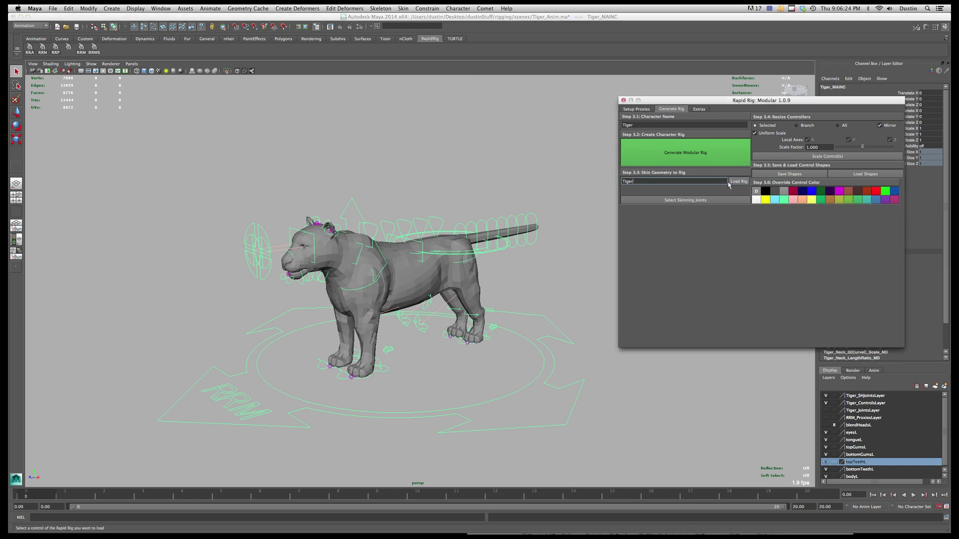
pyautogui.click(703, 201)
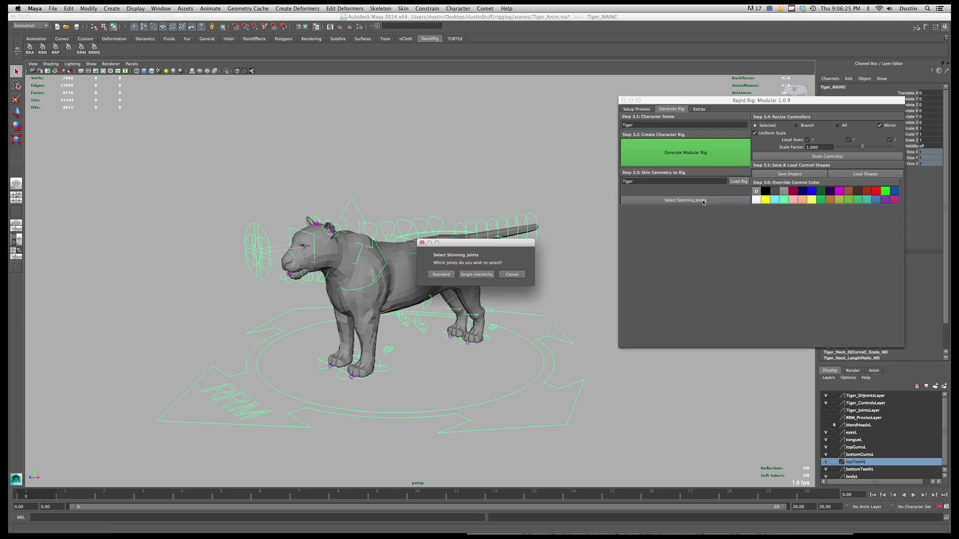
pyautogui.click(478, 276)
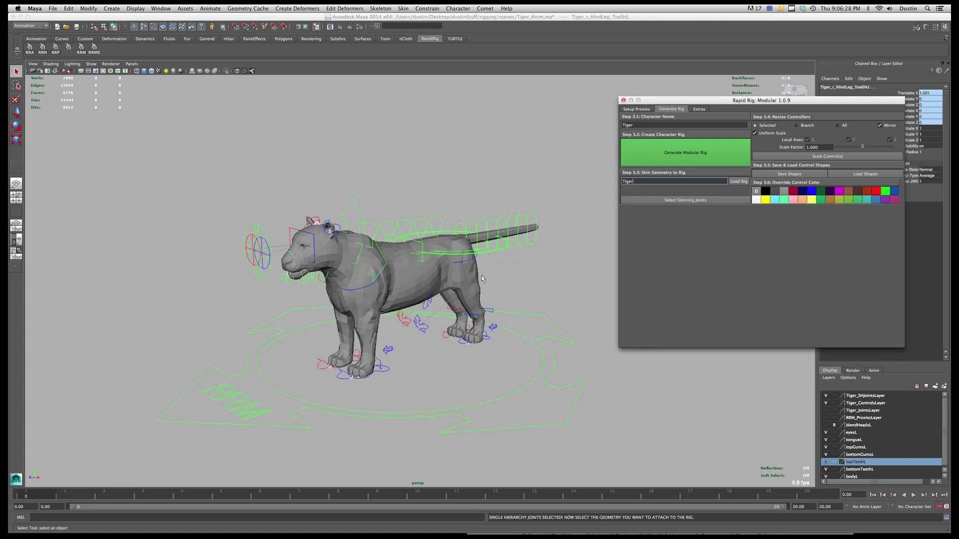
pyautogui.keyDown('alt'); pyautogui.moveTo(502, 302); pyautogui.dragTo(480, 300); pyautogui.keyUp('alt')
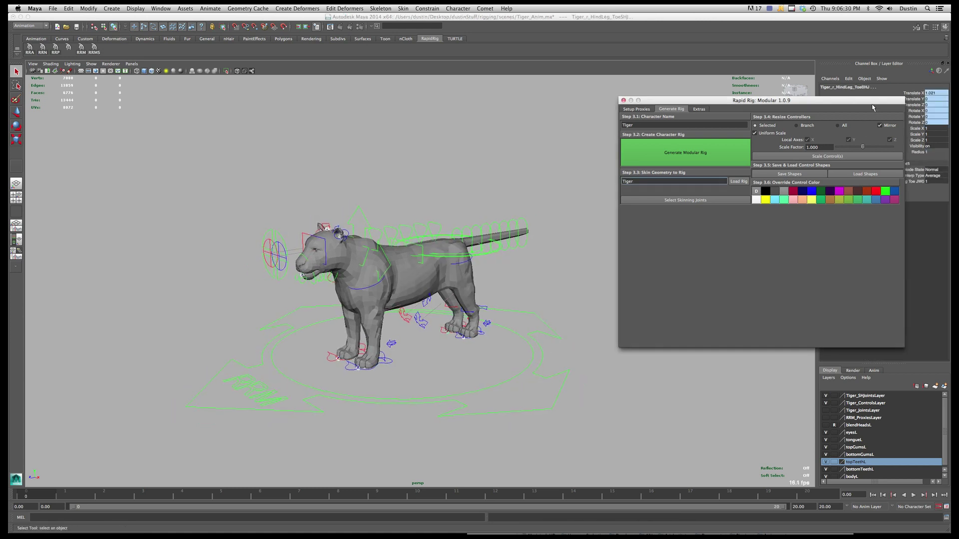
pyautogui.moveTo(872, 103); pyautogui.dragTo(764, 128)
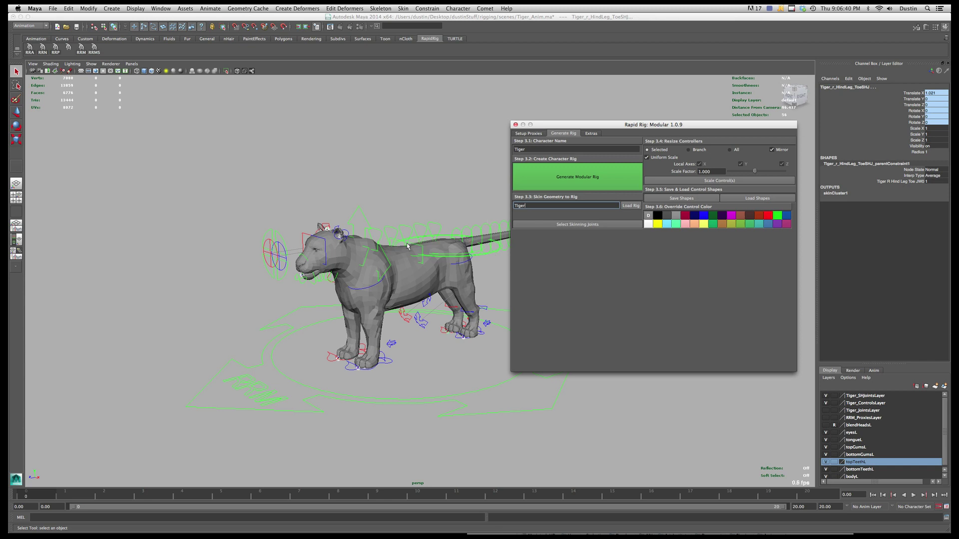
# Step: Bake the selected joints' animation using Edit > Keys > Bake Simulation over the time slider range
pyautogui.keyDown('alt'); pyautogui.moveTo(399, 249); pyautogui.dragTo(453, 273); pyautogui.keyUp('alt')
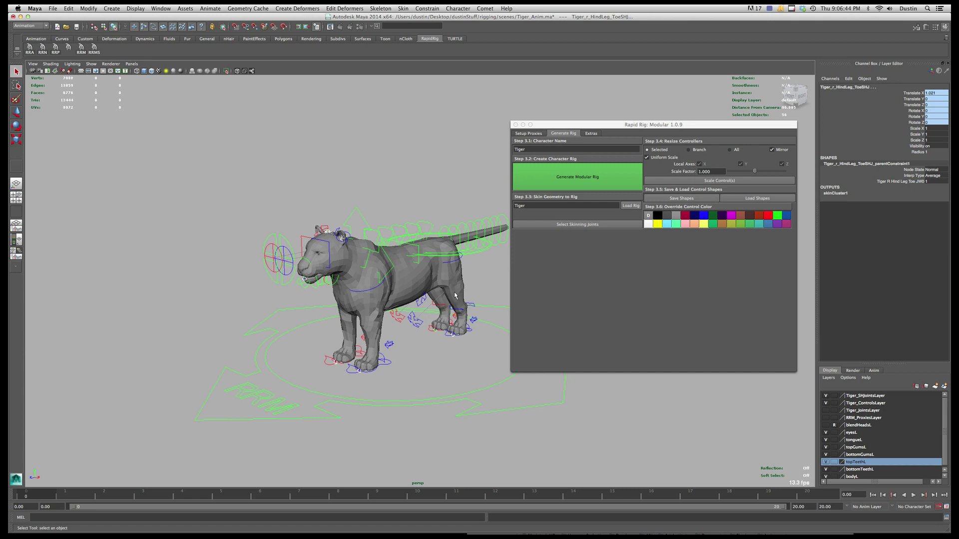
pyautogui.keyDown('alt'); pyautogui.moveTo(396, 289); pyautogui.dragTo(414, 320); pyautogui.keyUp('alt')
pyautogui.click(69, 9)
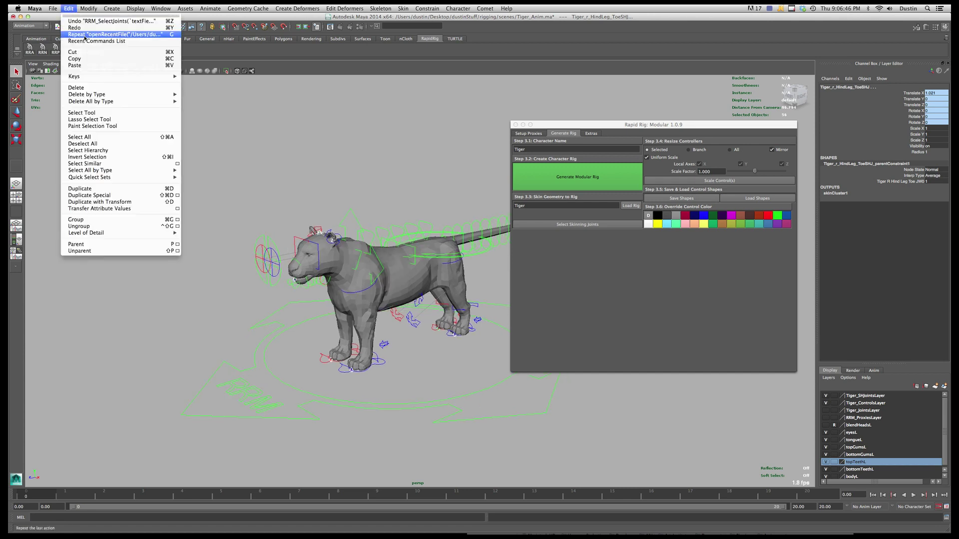
pyautogui.moveTo(164, 77)
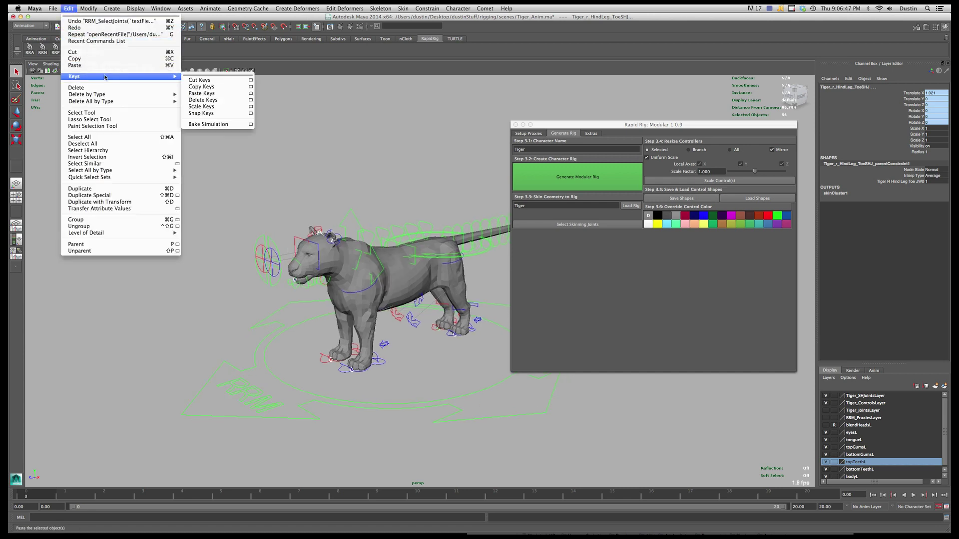
pyautogui.click(252, 125)
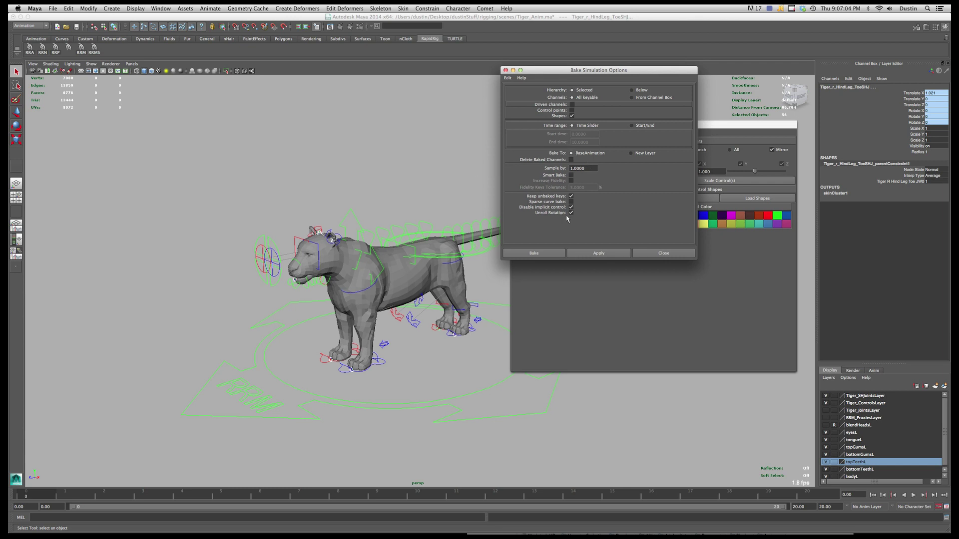
pyautogui.click(532, 253)
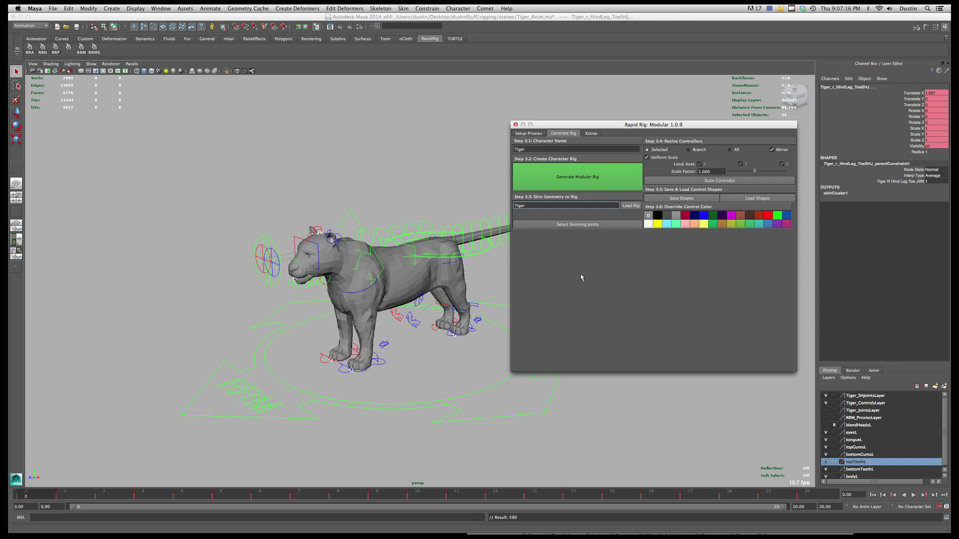
# Step: Select Tiger_MAINC and delete the rig from Rapid Rig Extras, keeping the SH joints
pyautogui.keyDown('alt'); pyautogui.moveTo(369, 312); pyautogui.dragTo(350, 314, button='middle'); pyautogui.keyUp('alt')
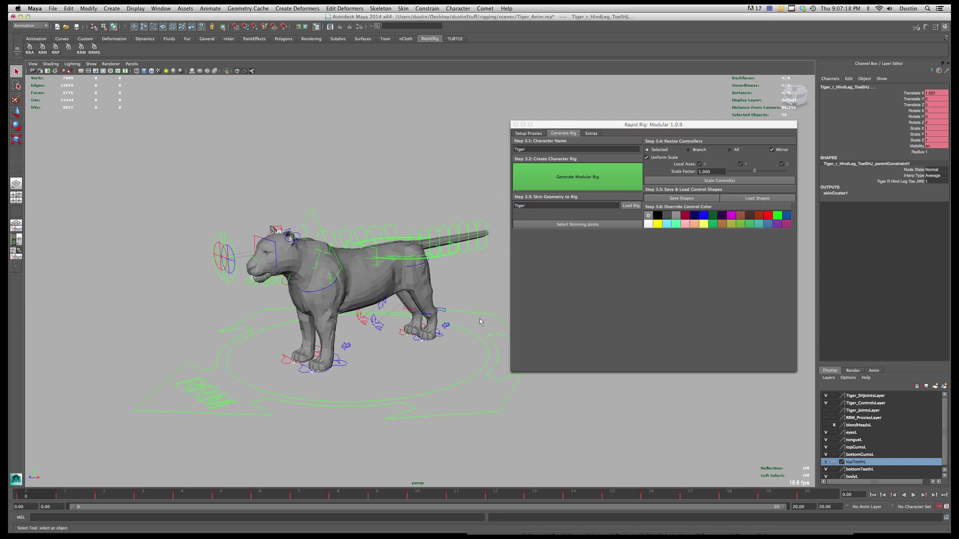
pyautogui.click(592, 134)
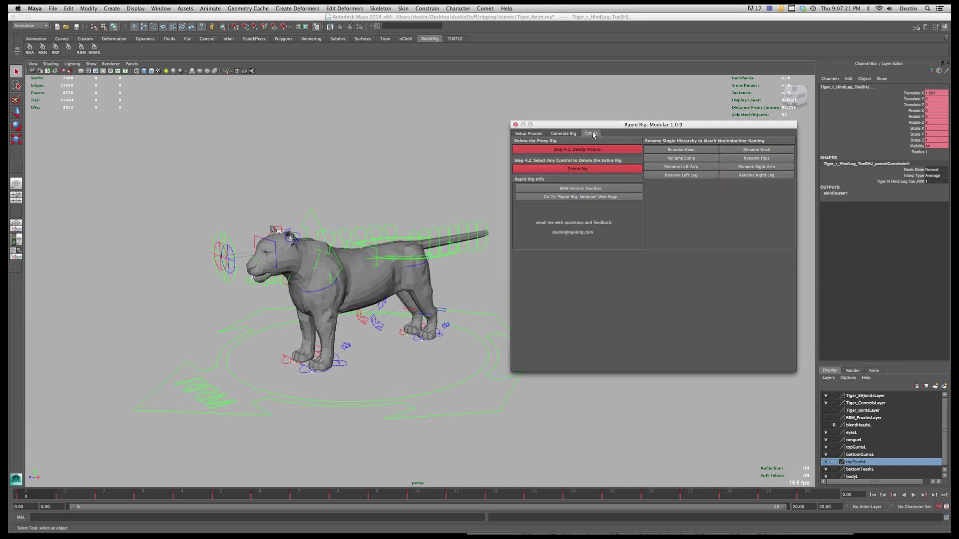
pyautogui.click(443, 190)
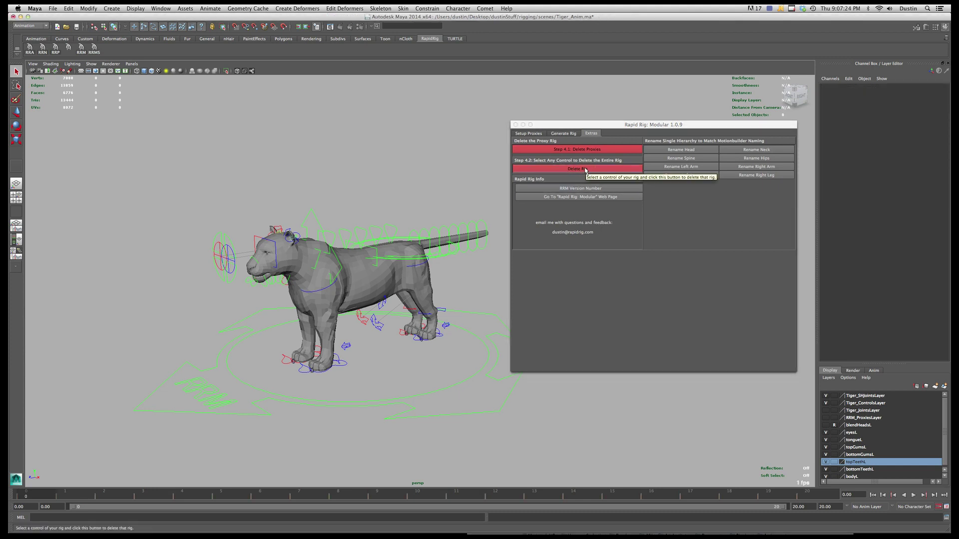
pyautogui.keyDown('alt'); pyautogui.moveTo(389, 212); pyautogui.dragTo(404, 210); pyautogui.keyUp('alt')
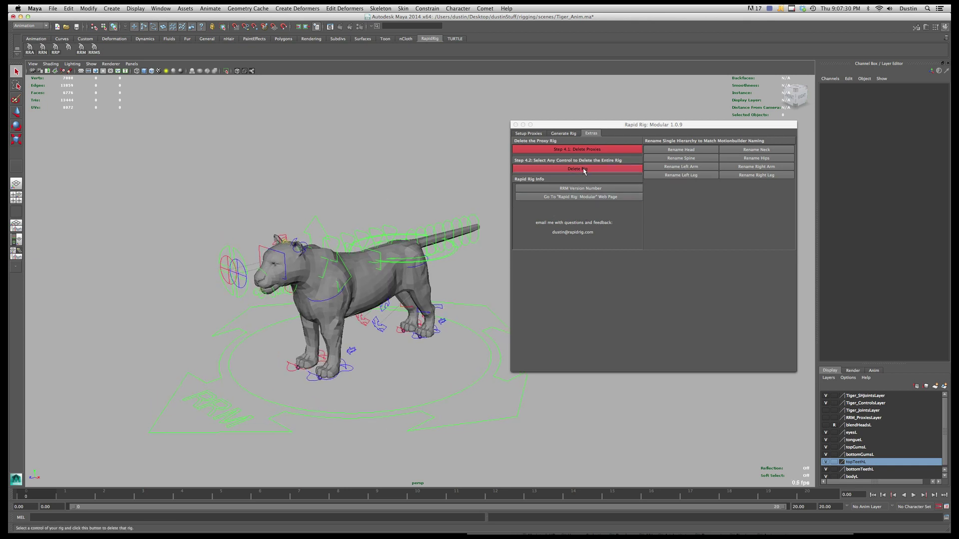
pyautogui.click(485, 311)
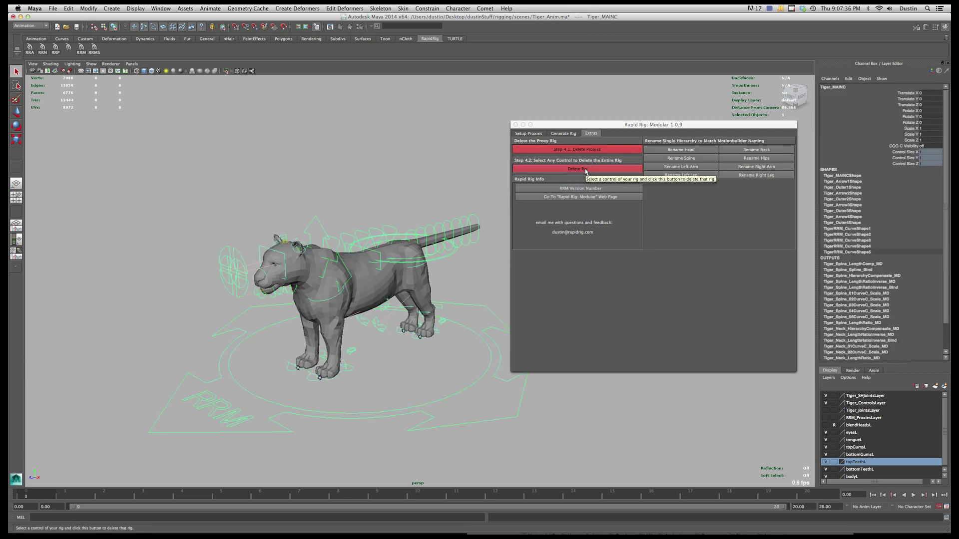
pyautogui.click(587, 171)
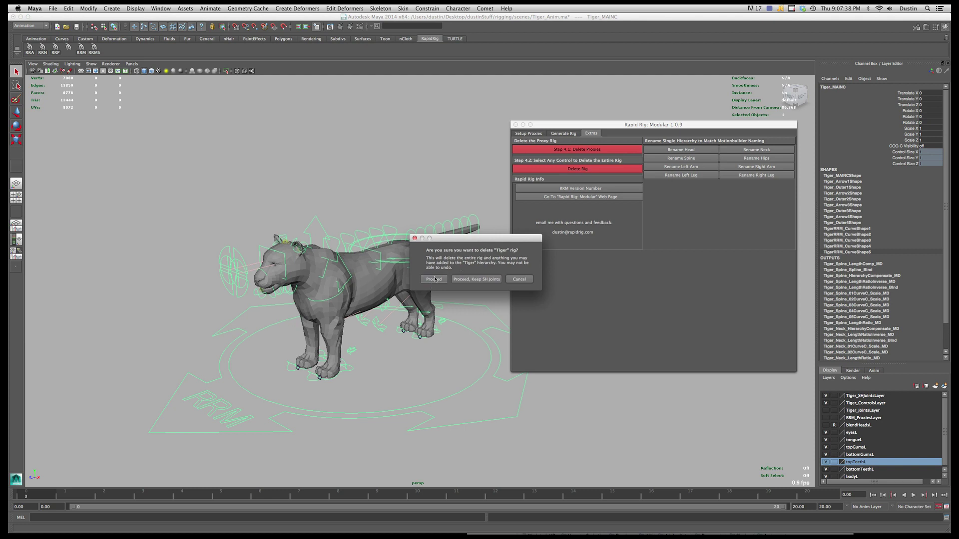
pyautogui.click(477, 280)
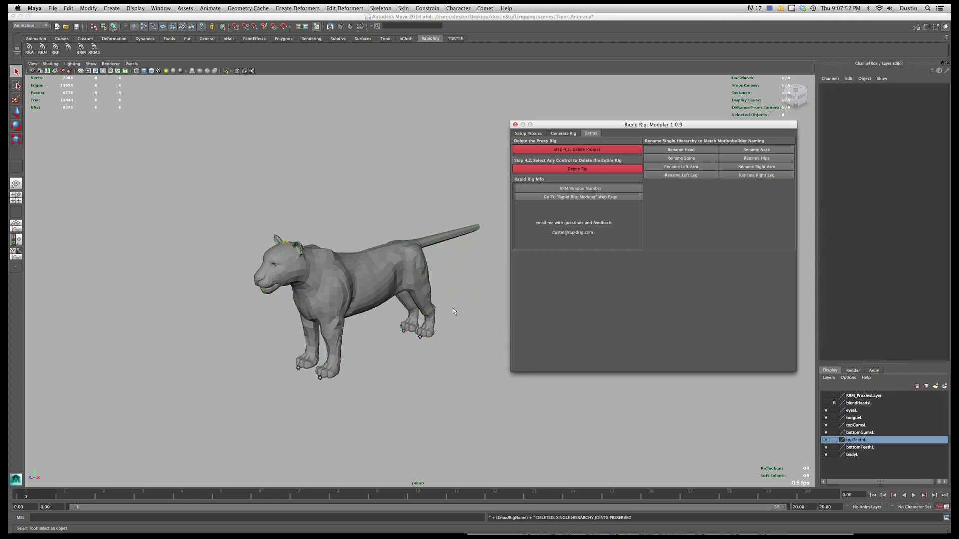
# Step: Show the skeleton through the solid tiger mesh and play back the baked animation
pyautogui.keyDown('alt'); pyautogui.moveTo(454, 311); pyautogui.dragTo(446, 311); pyautogui.keyUp('alt')
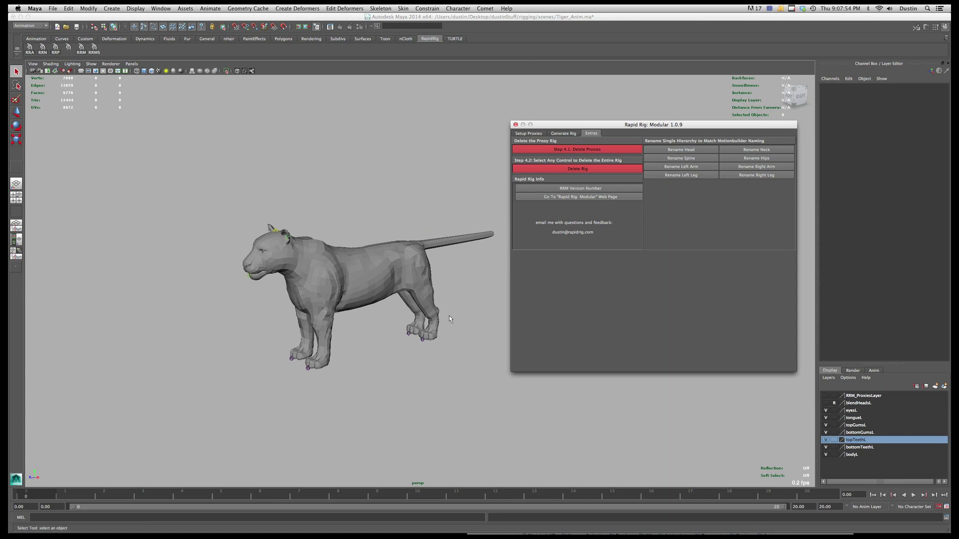
pyautogui.keyDown('alt'); pyautogui.moveTo(330, 340); pyautogui.dragTo(315, 347); pyautogui.keyUp('alt')
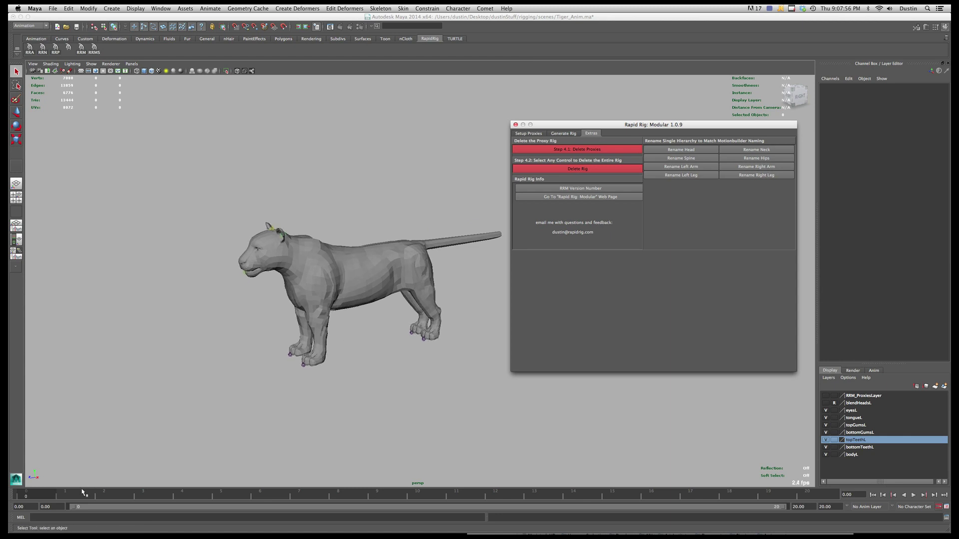
pyautogui.press('4')
pyautogui.press('5')
pyautogui.click(51, 64)
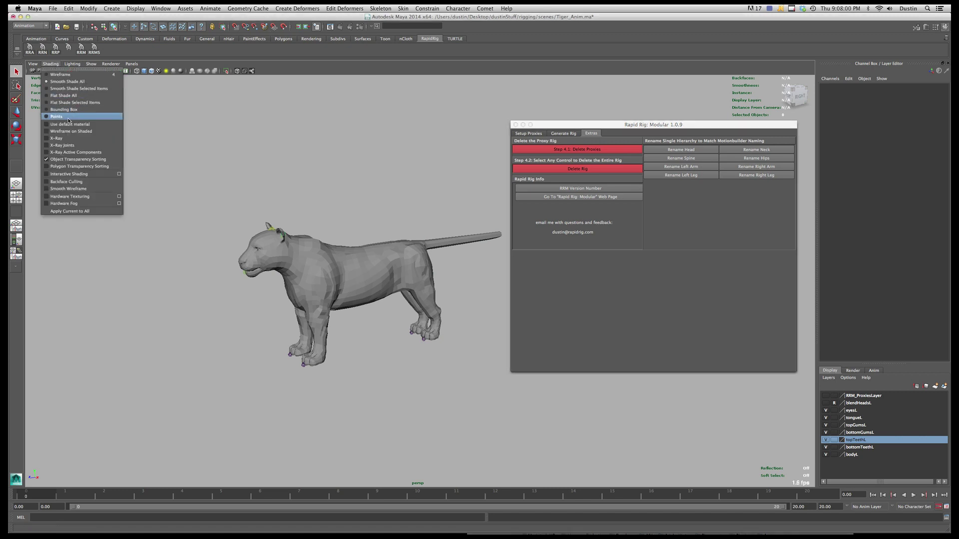
pyautogui.click(75, 136)
pyautogui.click(51, 64)
pyautogui.click(53, 139)
pyautogui.click(50, 64)
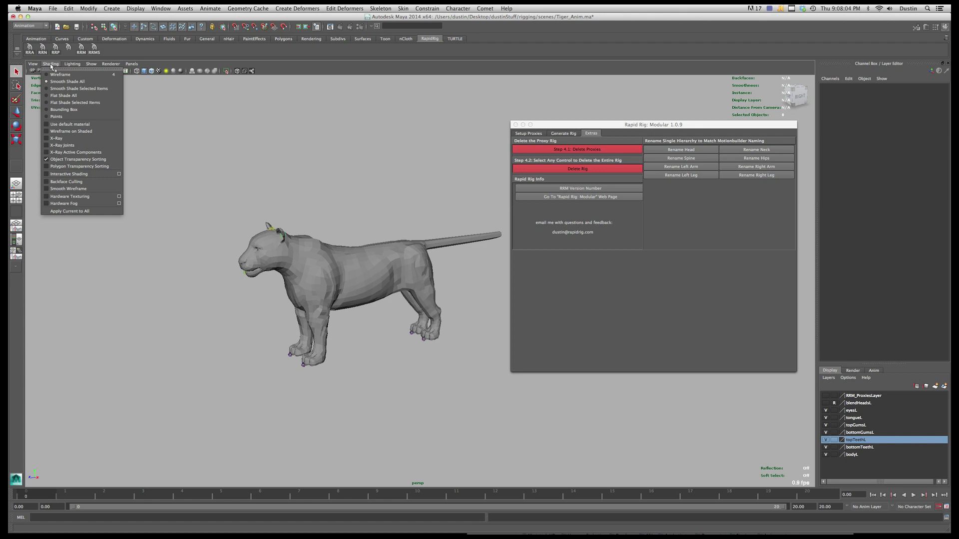
pyautogui.click(75, 145)
pyautogui.hotkey('alt', 'v')
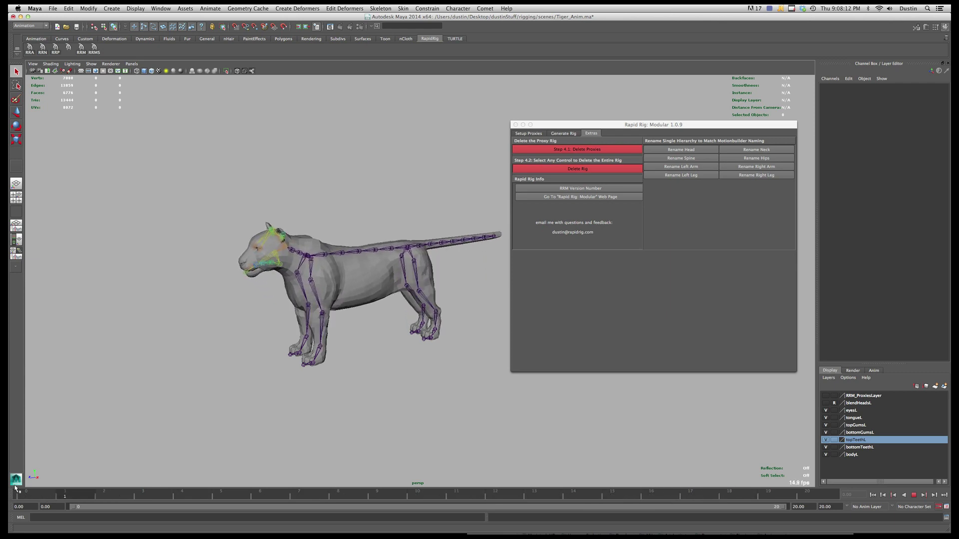
pyautogui.press('Escape')
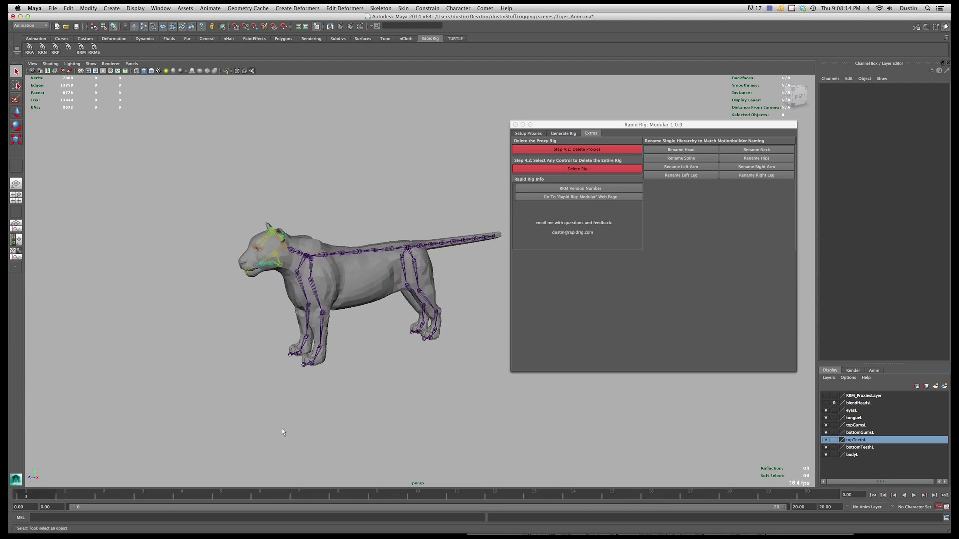
# Step: Select the whole skeleton by clicking its root joint Tiger_ROOTSHJ
pyautogui.click(386, 271)
pyautogui.click(320, 208)
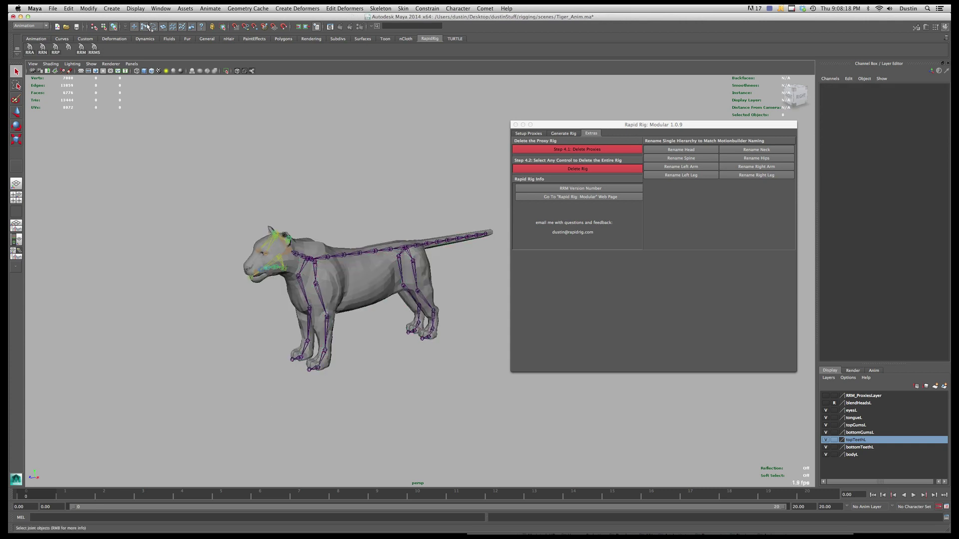
pyautogui.moveTo(373, 343); pyautogui.dragTo(328, 261)
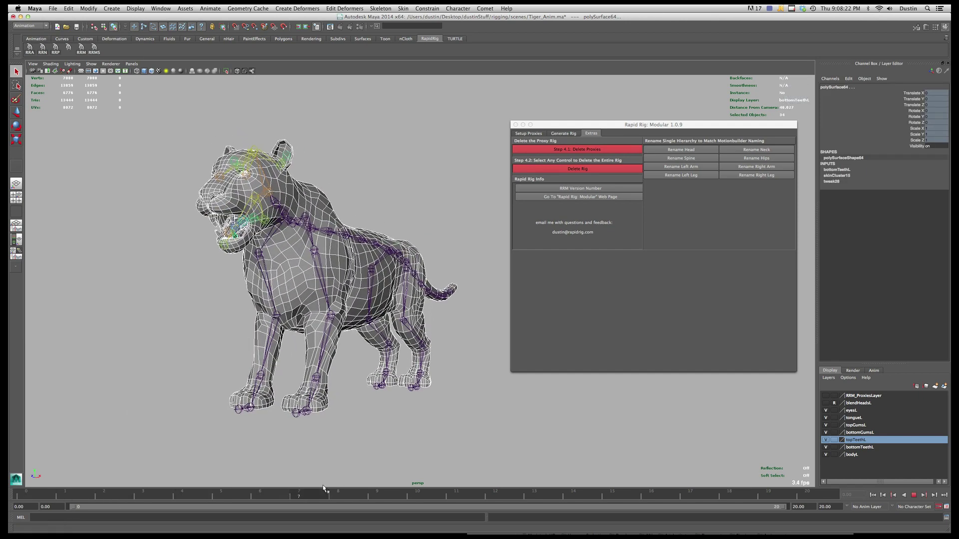
pyautogui.keyDown('alt'); pyautogui.moveTo(131, 421); pyautogui.dragTo(317, 346); pyautogui.keyUp('alt')
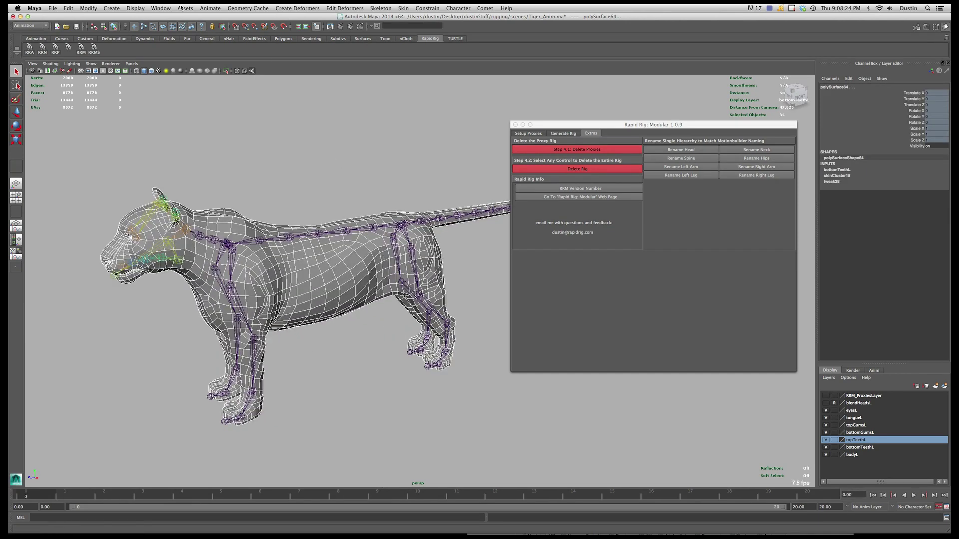
pyautogui.click(398, 225)
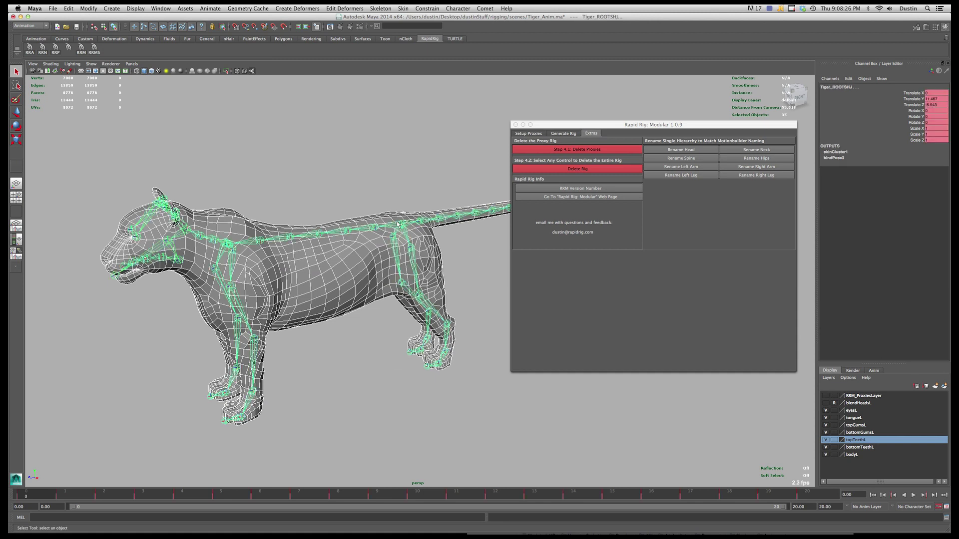
pyautogui.keyDown('alt'); pyautogui.moveTo(398, 225); pyautogui.dragTo(405, 211); pyautogui.keyUp('alt')
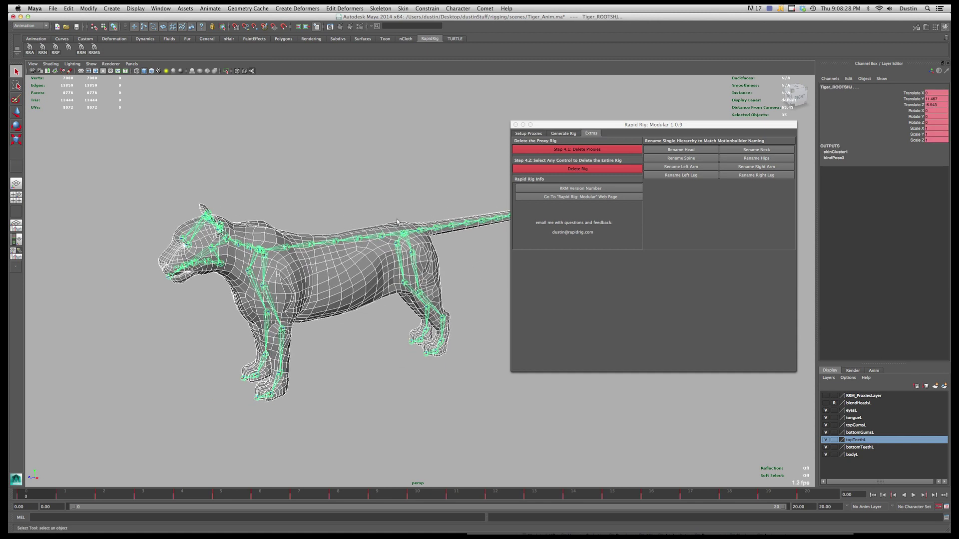
# Step: Start Export Selection and choose Tiger_Anim.fbx as the target file
pyautogui.click(53, 8)
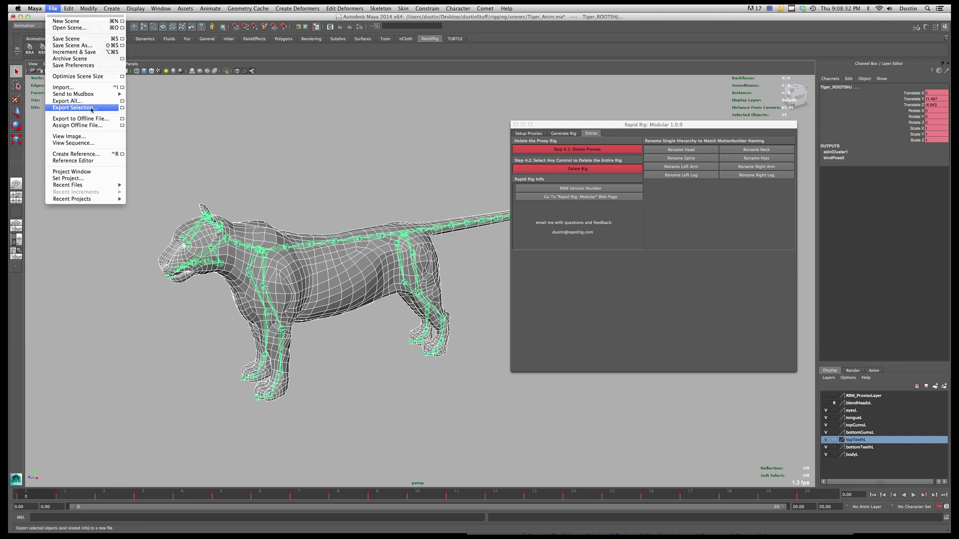
pyautogui.click(75, 108)
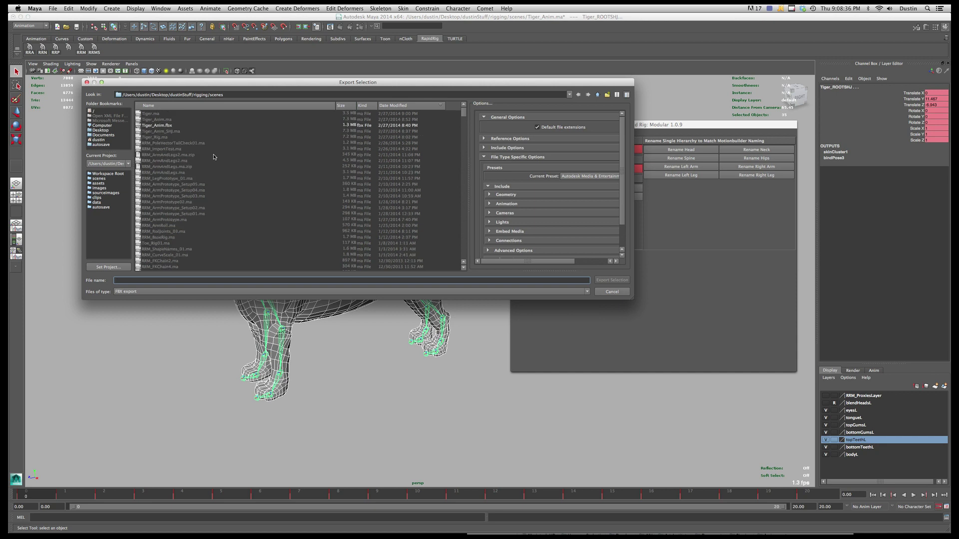
pyautogui.click(155, 126)
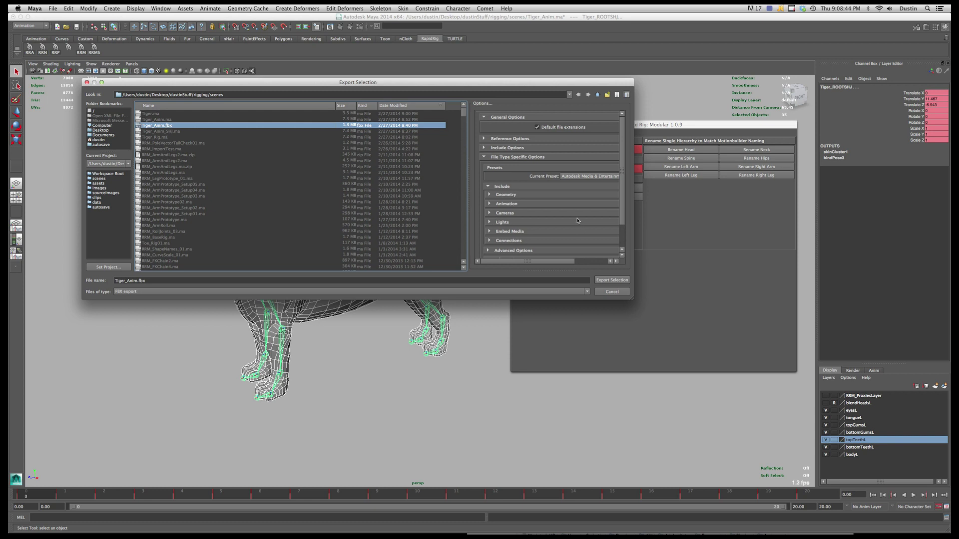
# Step: Check the Geometry export options, then expand and review the Animation export options
pyautogui.click(530, 195)
pyautogui.scroll(-5, 541, 207)
pyautogui.scroll(3, 544, 212)
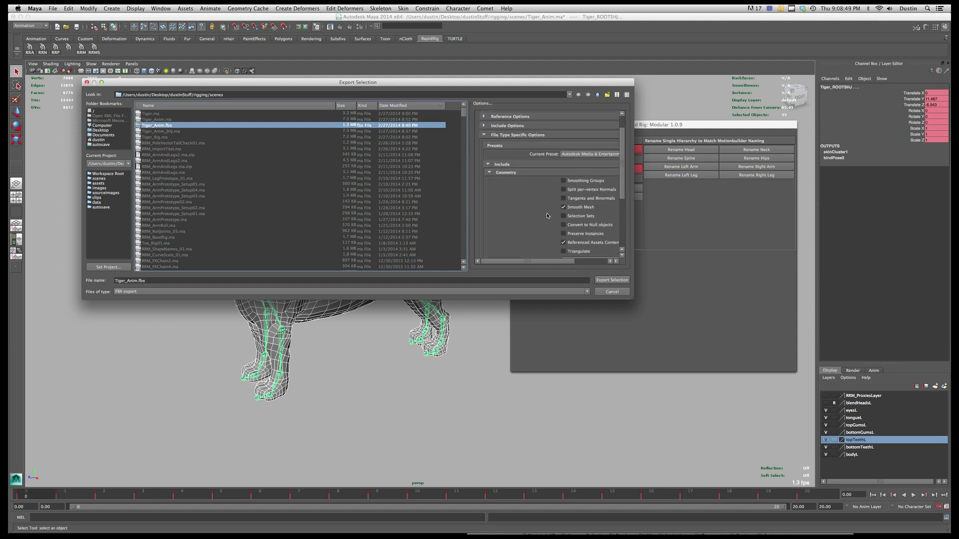
pyautogui.click(528, 172)
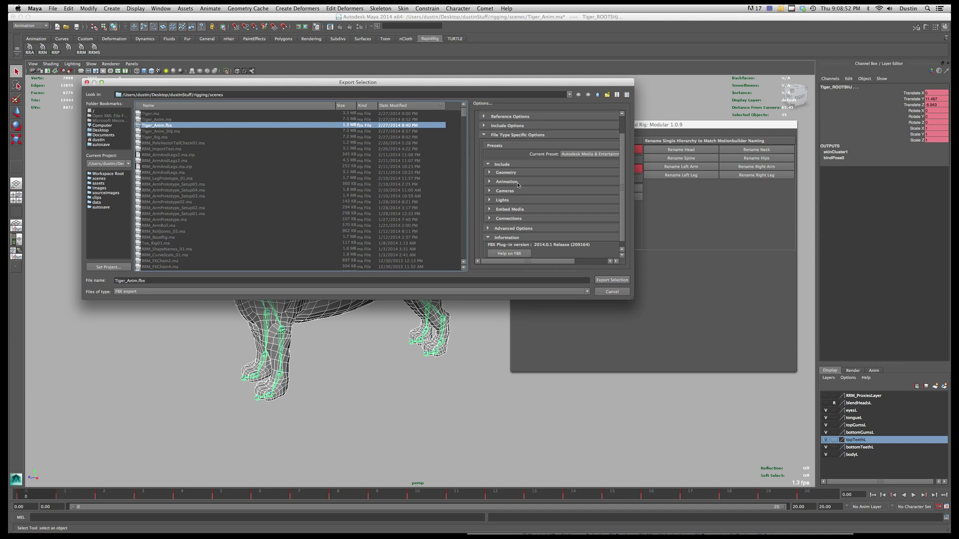
pyautogui.click(518, 184)
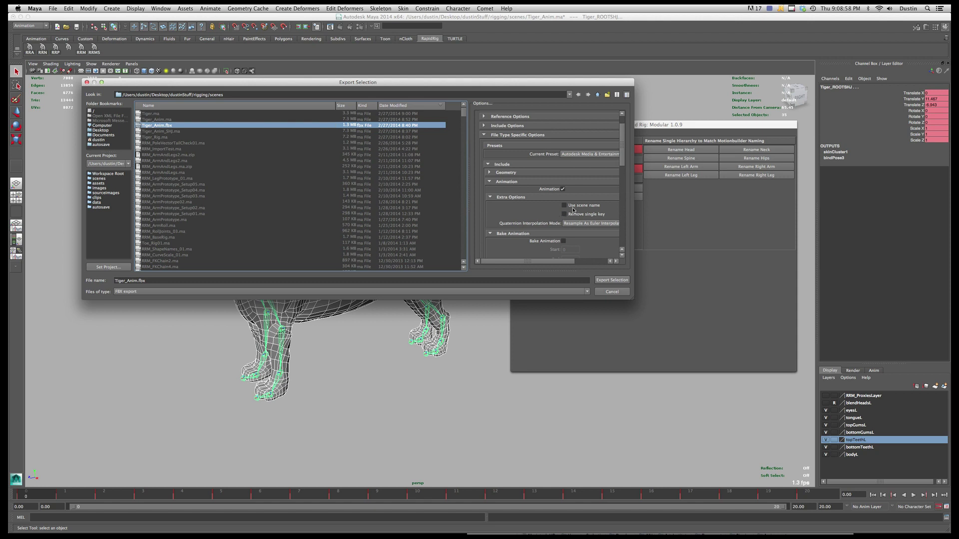
pyautogui.scroll(-8, 573, 225)
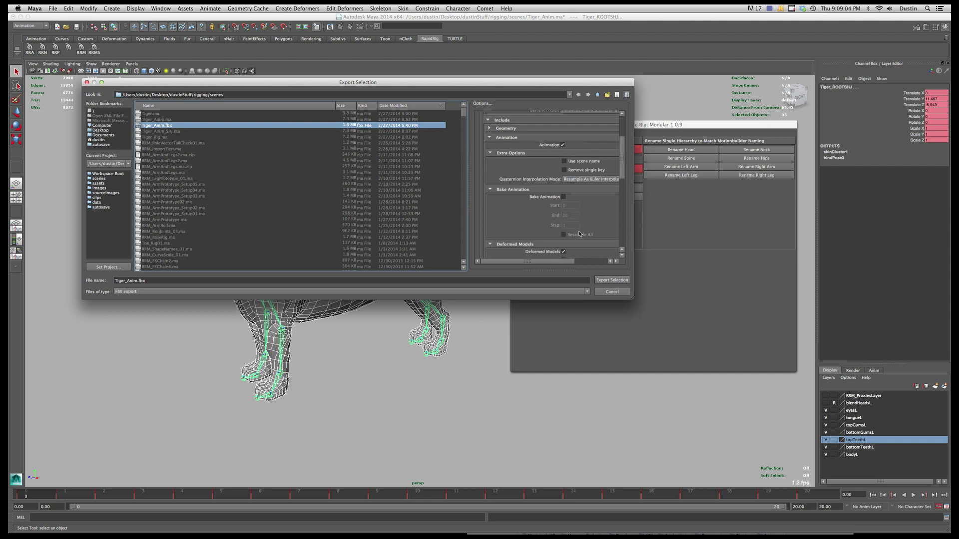
pyautogui.scroll(-6, 581, 236)
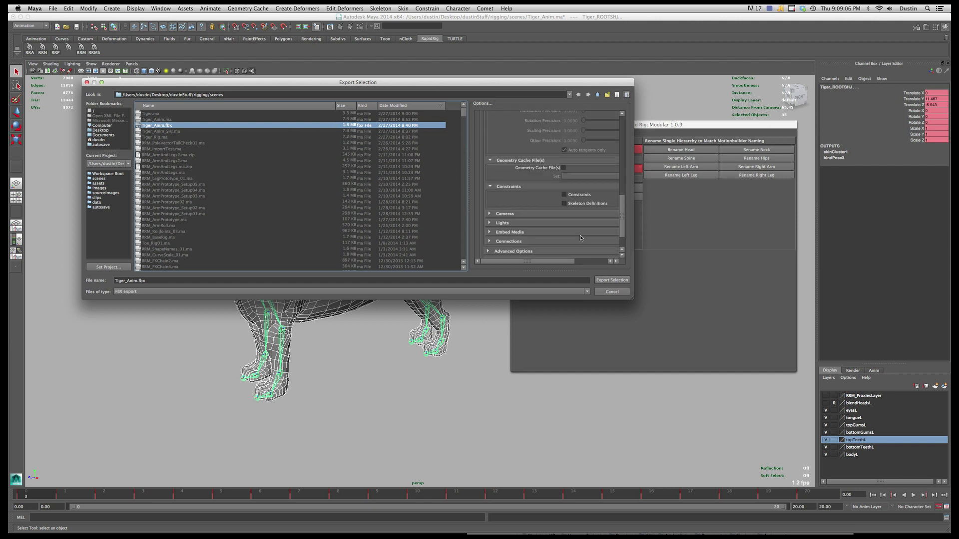
pyautogui.scroll(8, 581, 238)
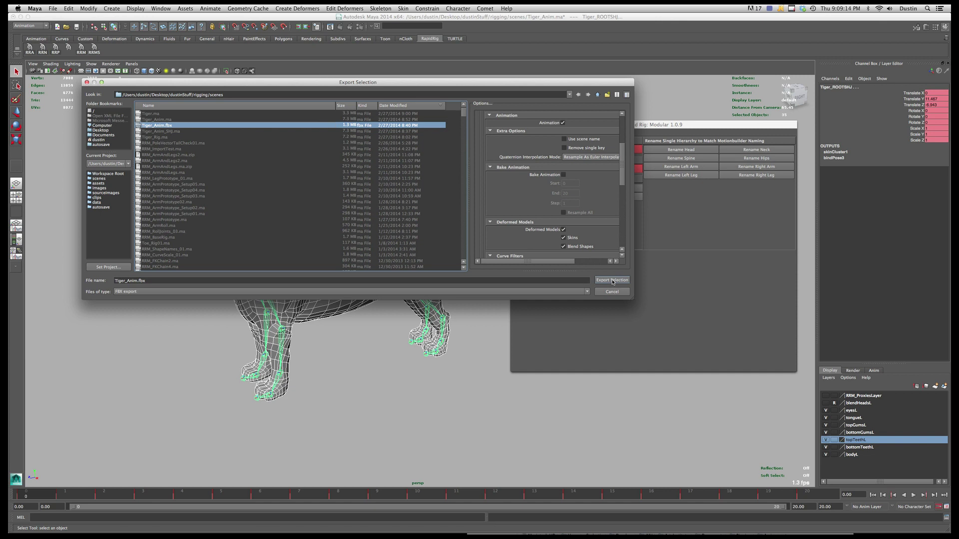
# Step: Export the selection, replacing the existing Tiger_Anim.fbx, and return to Unity
pyautogui.click(612, 280)
pyautogui.click(351, 194)
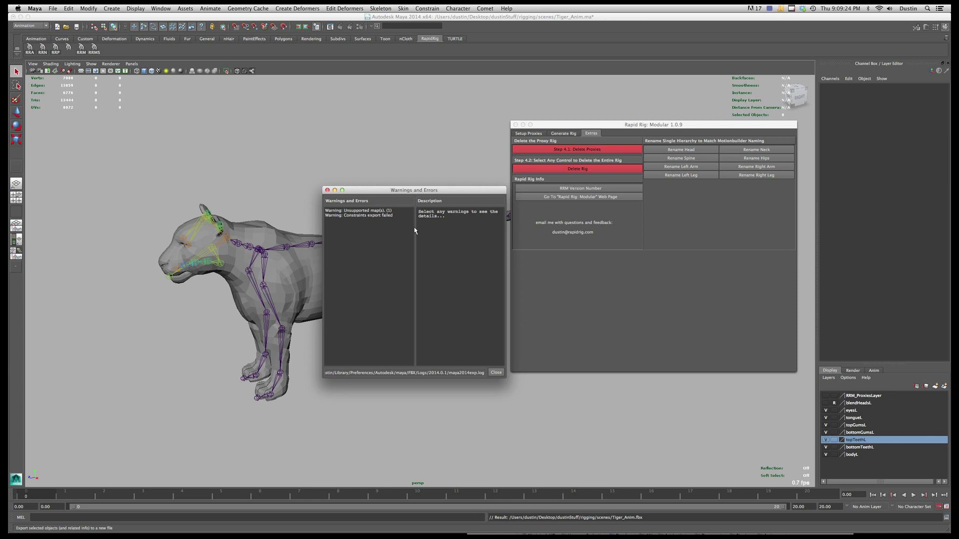
pyautogui.press('super+Tab')
pyautogui.press('super+Tab')
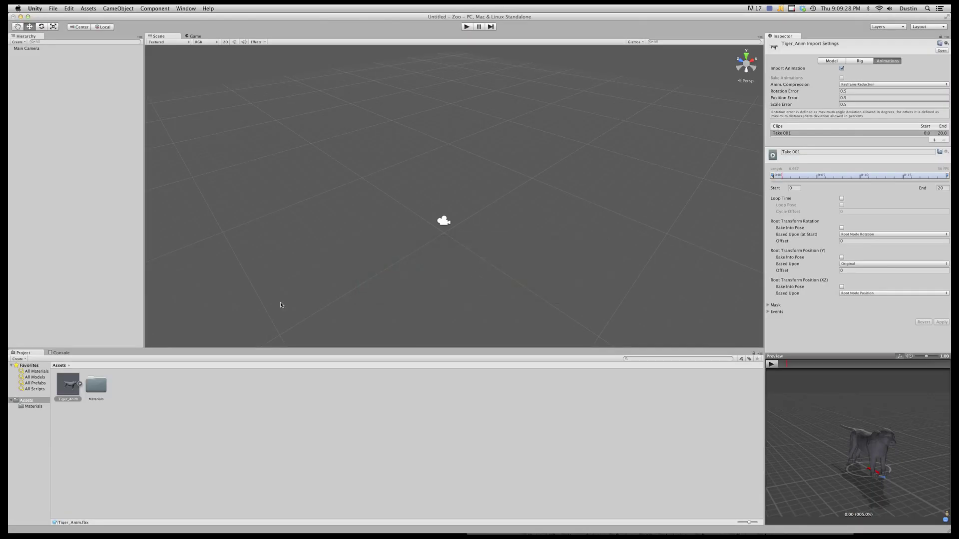
# Step: Refresh the Tiger_Anim asset, orbit the preview to the front, and play Take 001
pyautogui.click(61, 419)
pyautogui.click(64, 396)
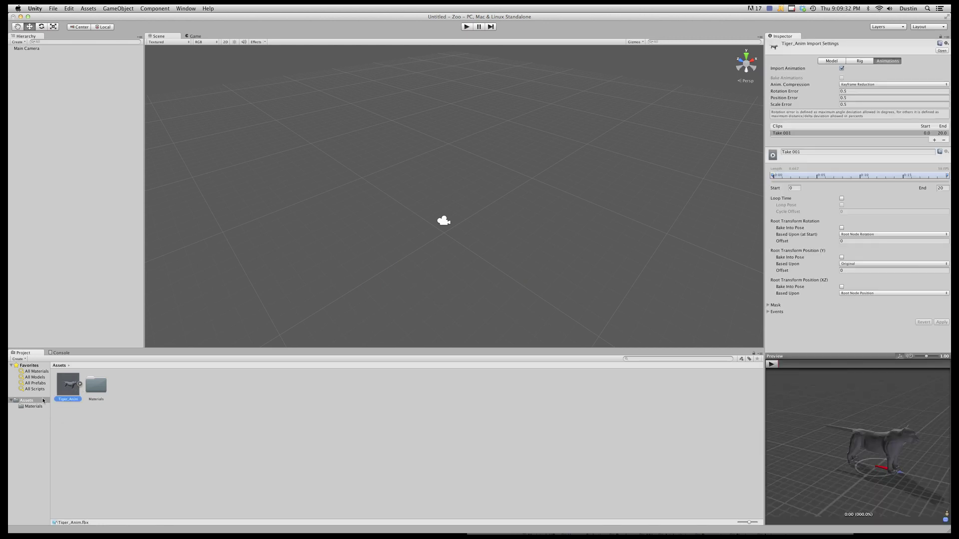
pyautogui.rightClick(68, 384)
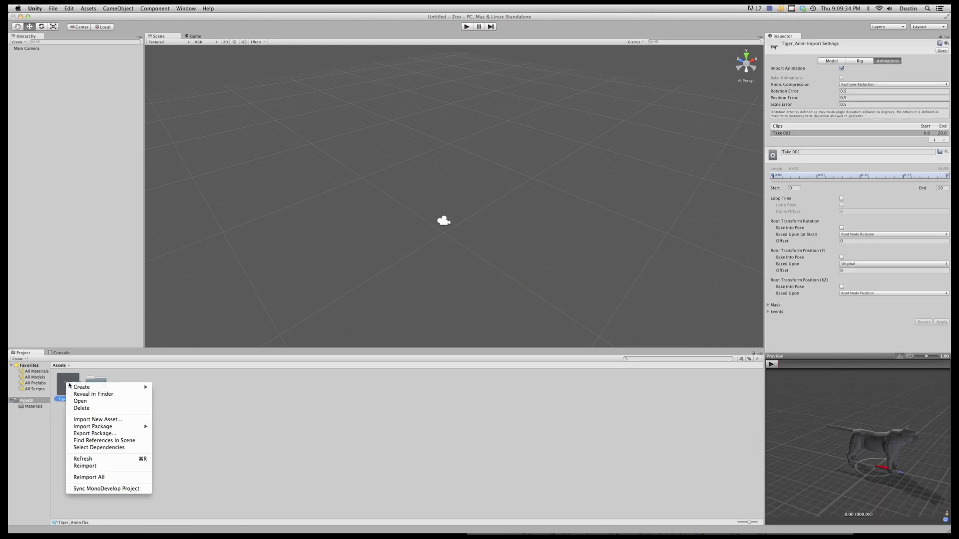
pyautogui.click(104, 459)
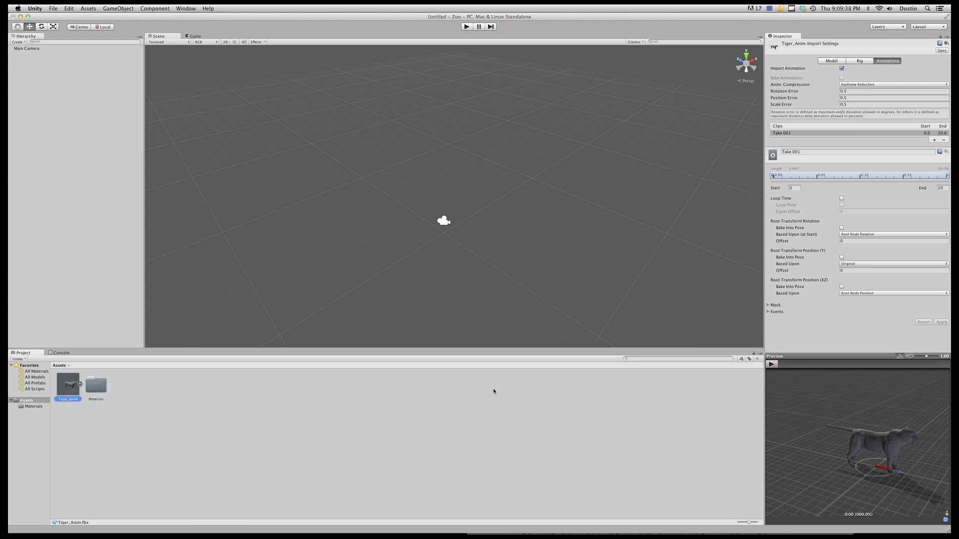
pyautogui.moveTo(860, 471); pyautogui.dragTo(866, 438)
pyautogui.click(772, 364)
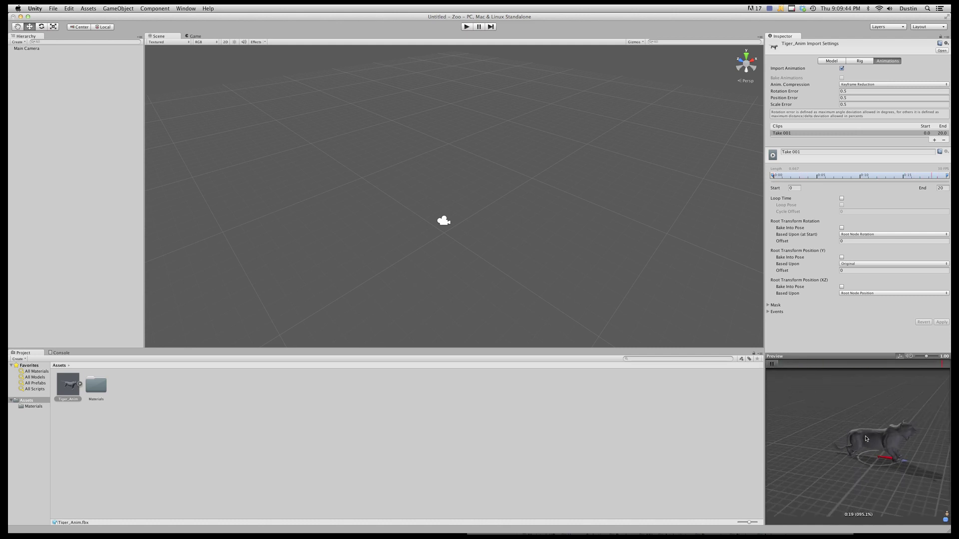
# Step: In Maya, close the export Warnings and Errors window and replay the tiger animation
pyautogui.press('super+Tab')
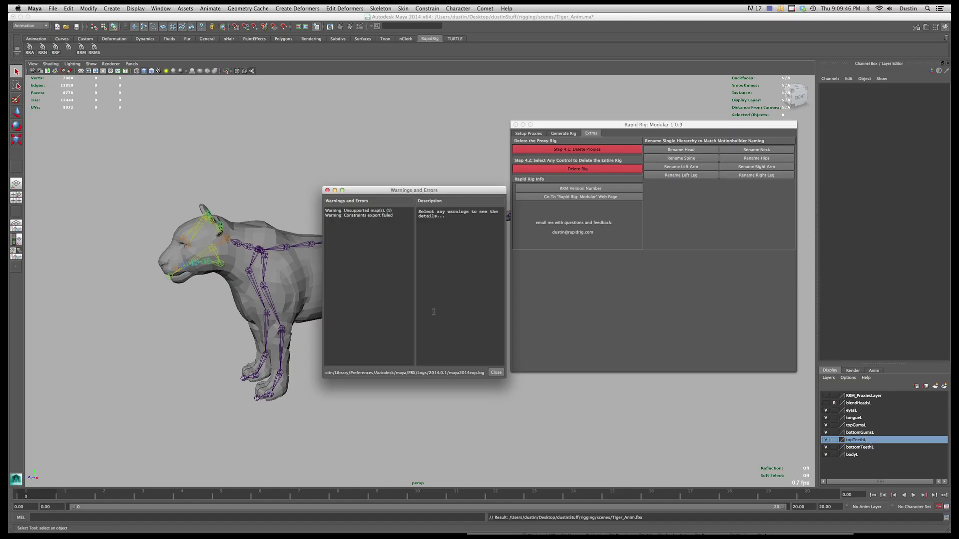
pyautogui.hotkey('alt', 'v')
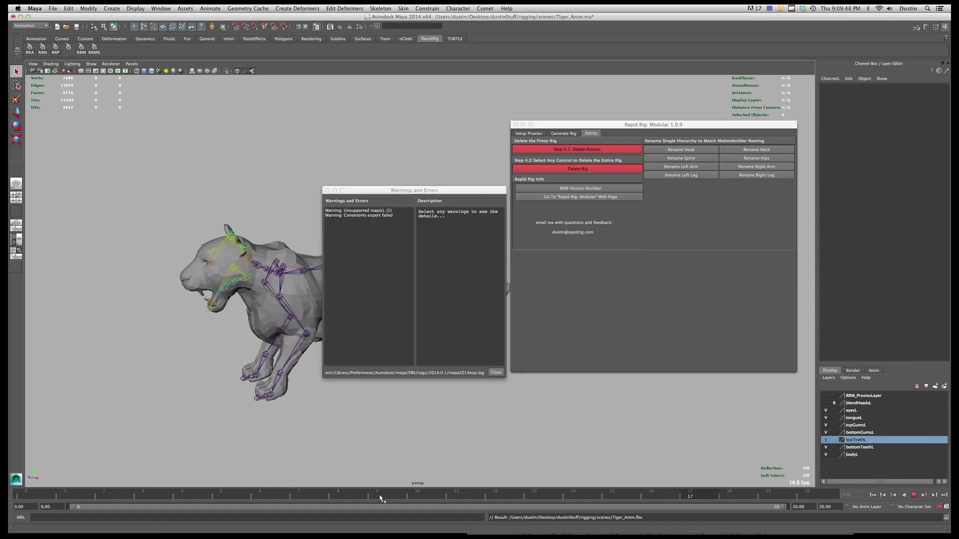
pyautogui.hotkey('alt', 'v')
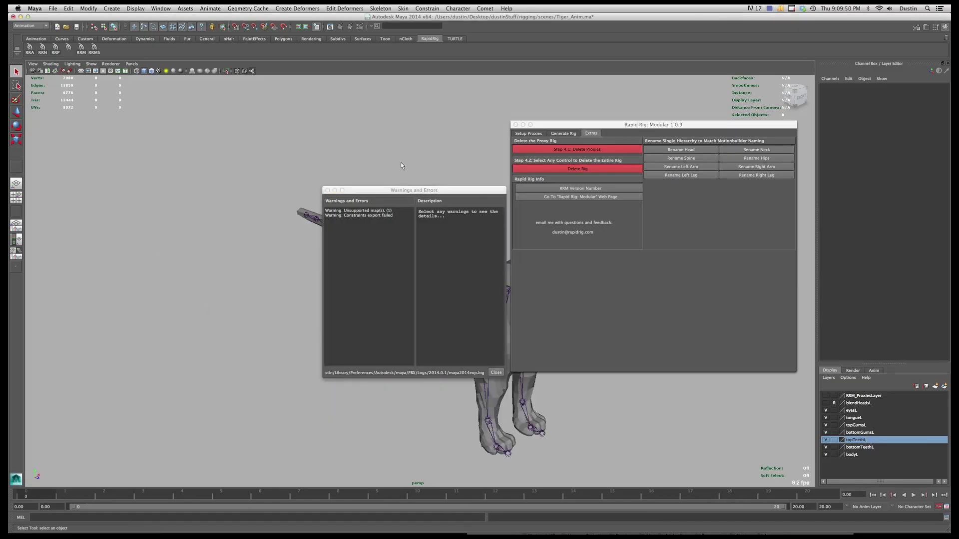
pyautogui.click(327, 190)
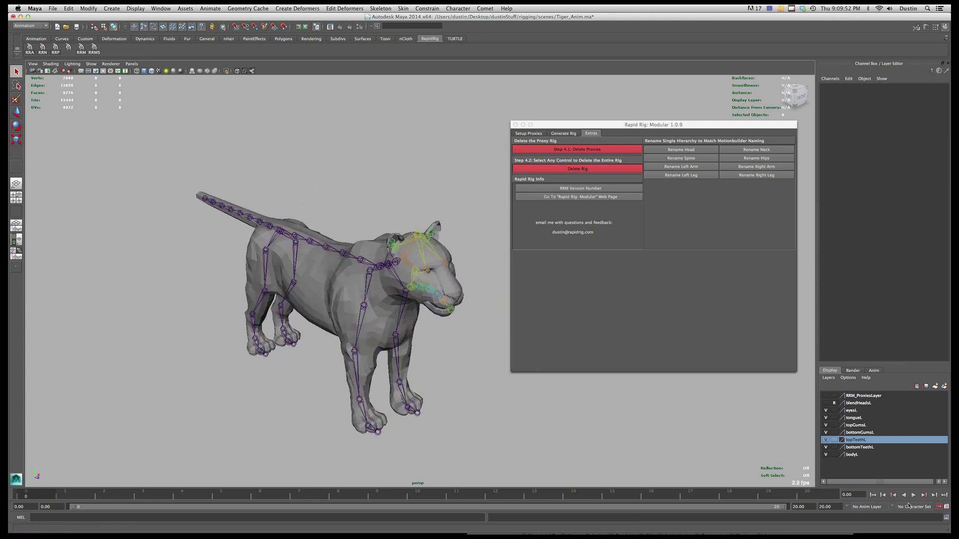
pyautogui.click(913, 496)
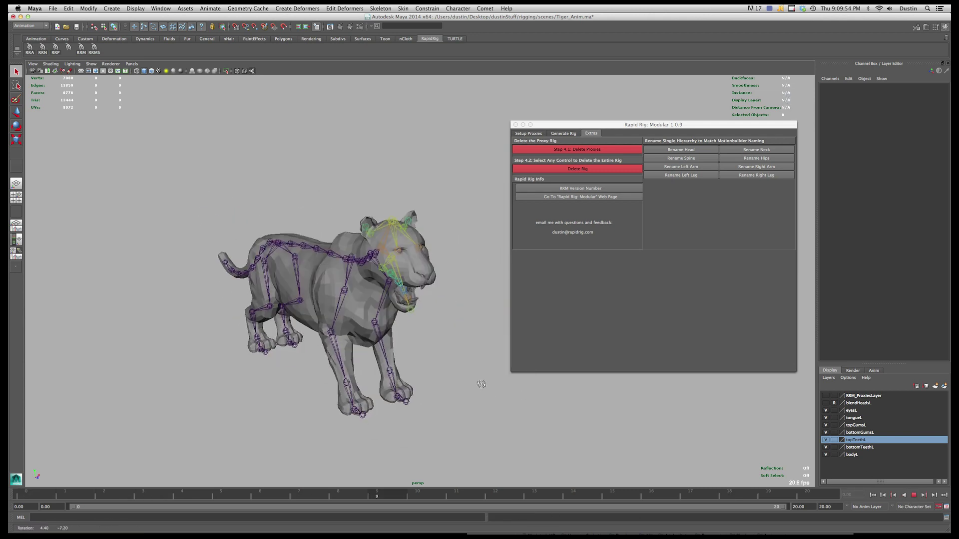
# Step: Orbit Unity's preview around the tiger while Take 001 keeps playing
pyautogui.press('super+Tab')
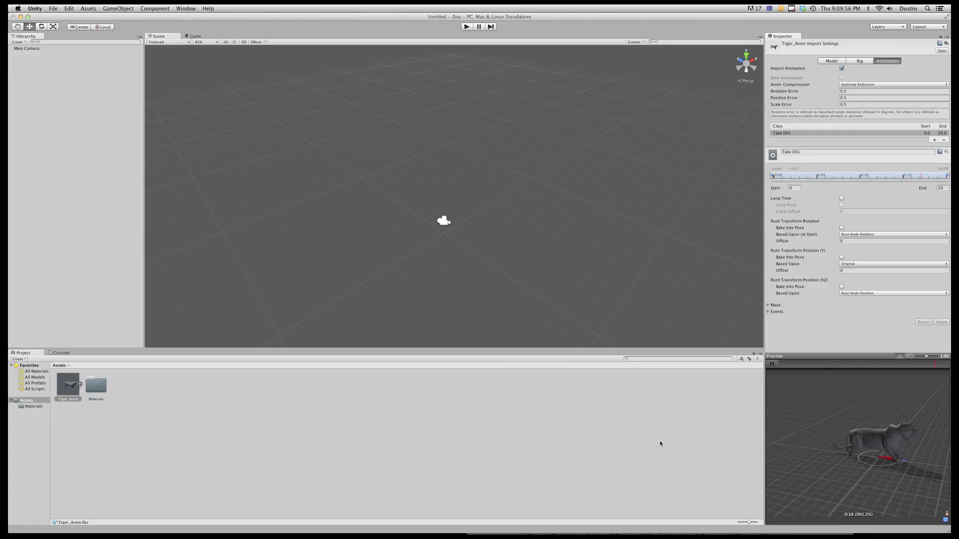
pyautogui.moveTo(851, 470); pyautogui.dragTo(810, 461)
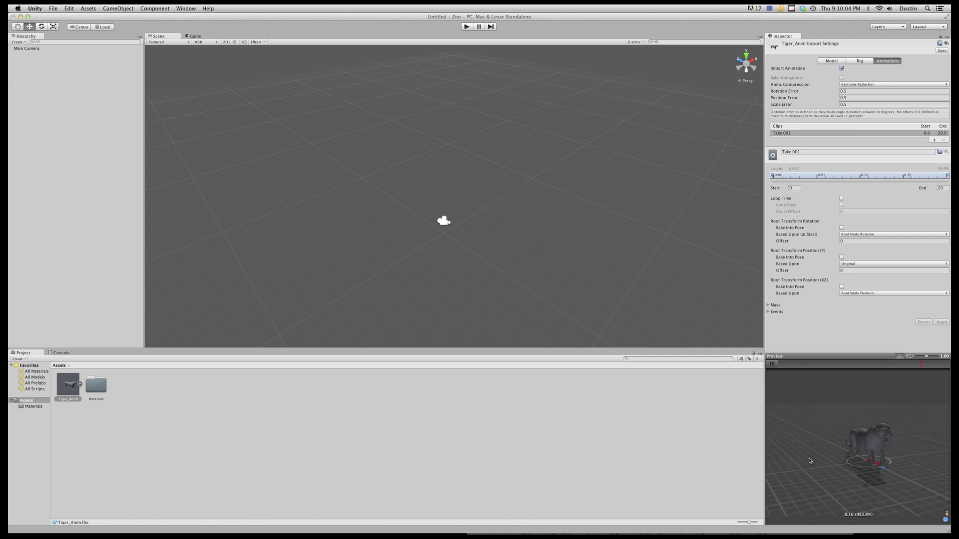
# Step: Stop the tiger's playback in Maya and rewind to frame 0 rest pose
pyautogui.press('super+Tab')
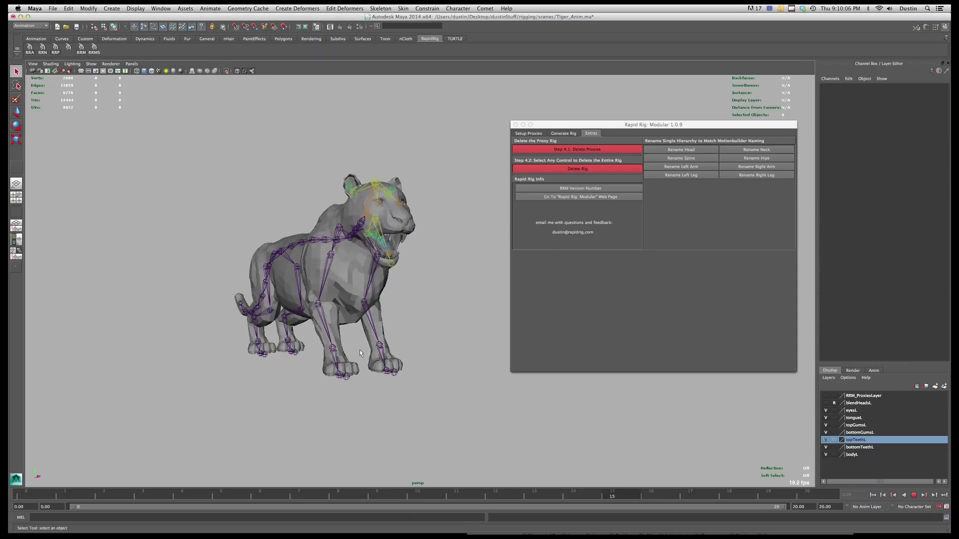
pyautogui.press('Escape')
pyautogui.hotkey('alt', 'shift', 'v')
# Step: Turn the view around the tiger and select its body mesh
pyautogui.keyDown('alt'); pyautogui.moveTo(377, 383); pyautogui.dragTo(302, 318); pyautogui.keyUp('alt')
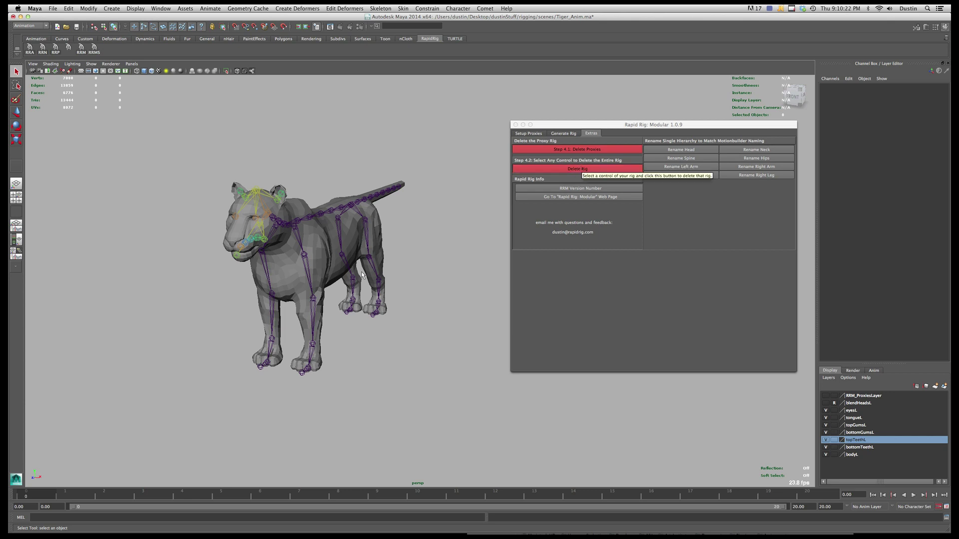
pyautogui.keyDown('alt'); pyautogui.moveTo(300, 270); pyautogui.dragTo(391, 273); pyautogui.keyUp('alt')
pyautogui.click(343, 247)
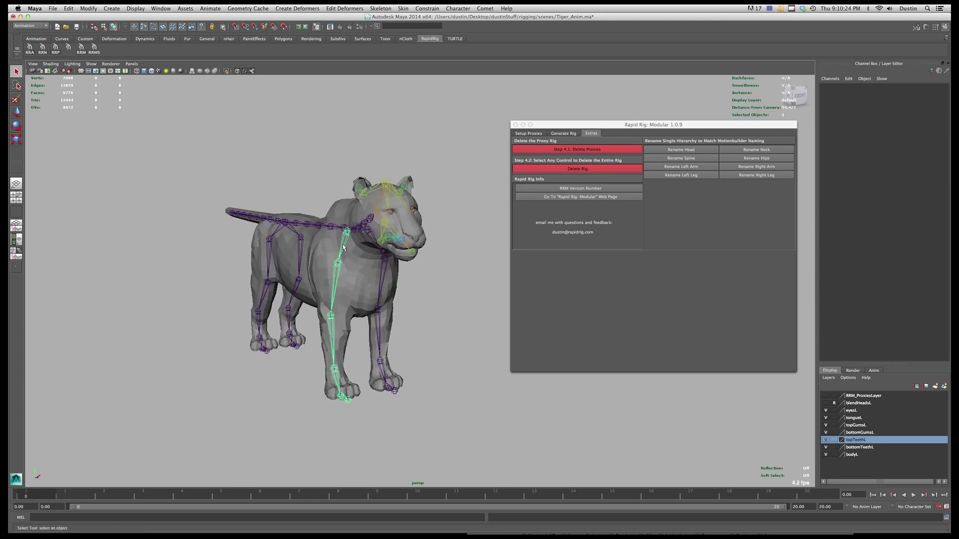
pyautogui.click(365, 281)
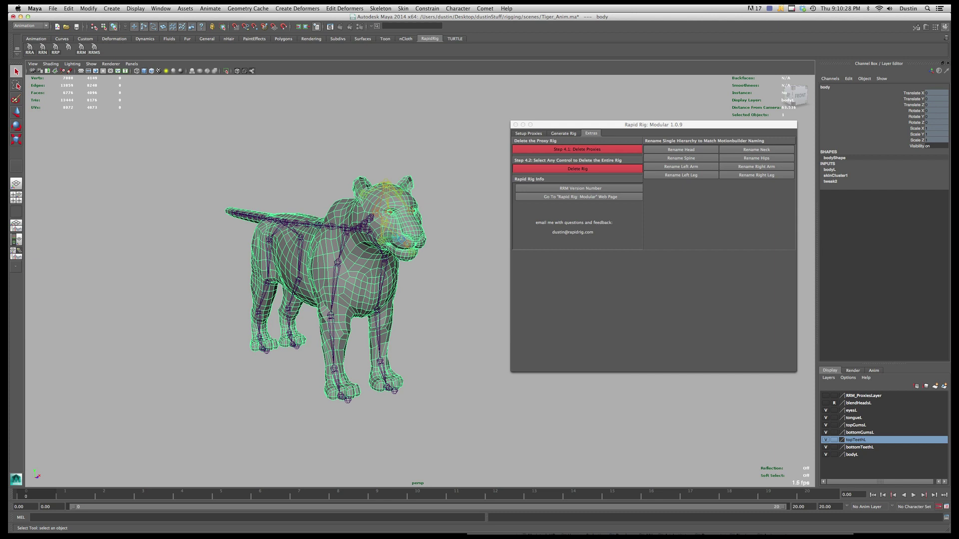